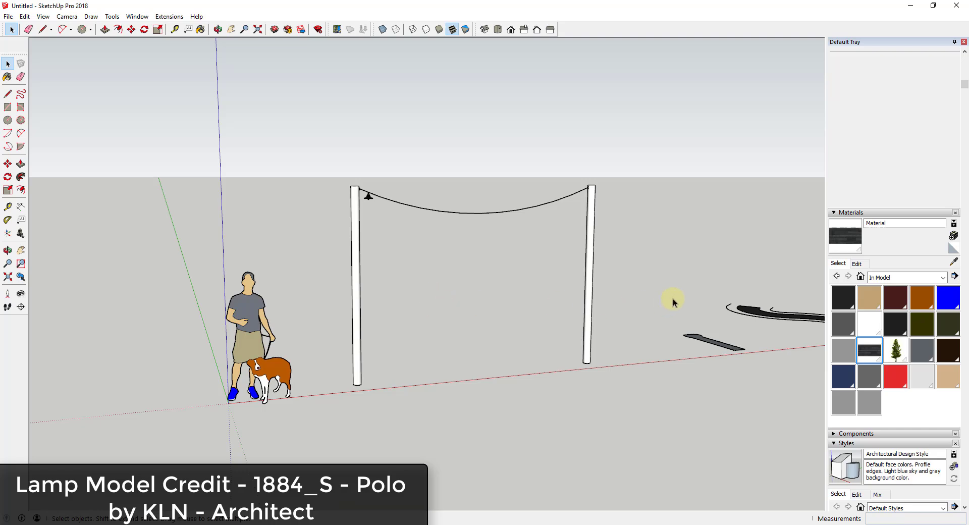
# Orbit and pan the view to centre the lamp posts.
pyautogui.scroll(-3, 722, 275)
pyautogui.moveTo(685, 270); pyautogui.dragTo(675, 284, button='middle')
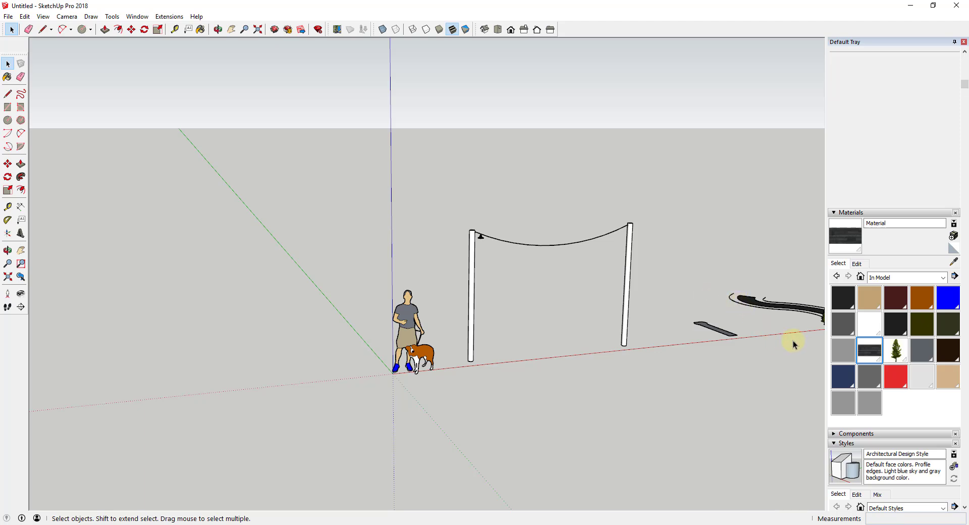
pyautogui.scroll(5, 644, 244)
pyautogui.keyDown('shift'); pyautogui.moveTo(613, 306); pyautogui.dragTo(587, 300, button='middle'); pyautogui.keyUp('shift')
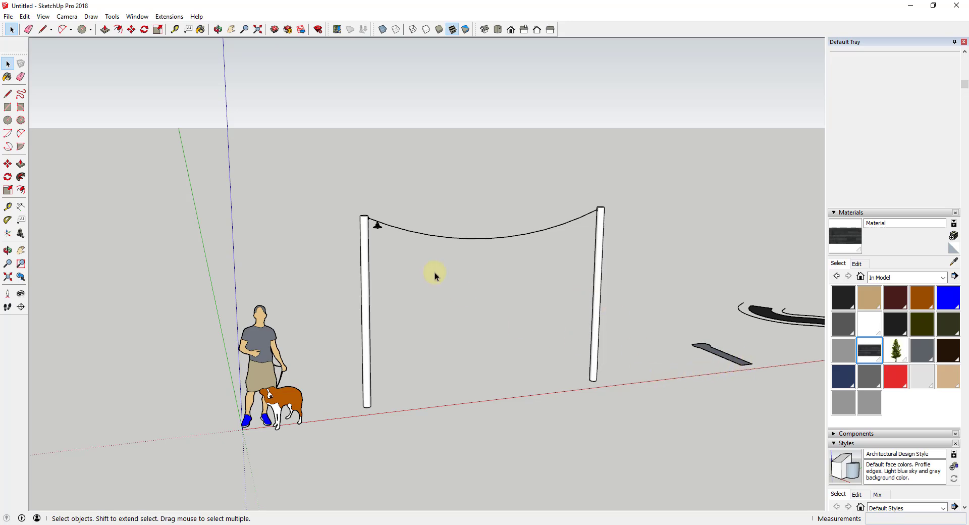
pyautogui.moveTo(478, 242); pyautogui.dragTo(534, 265, button='middle')
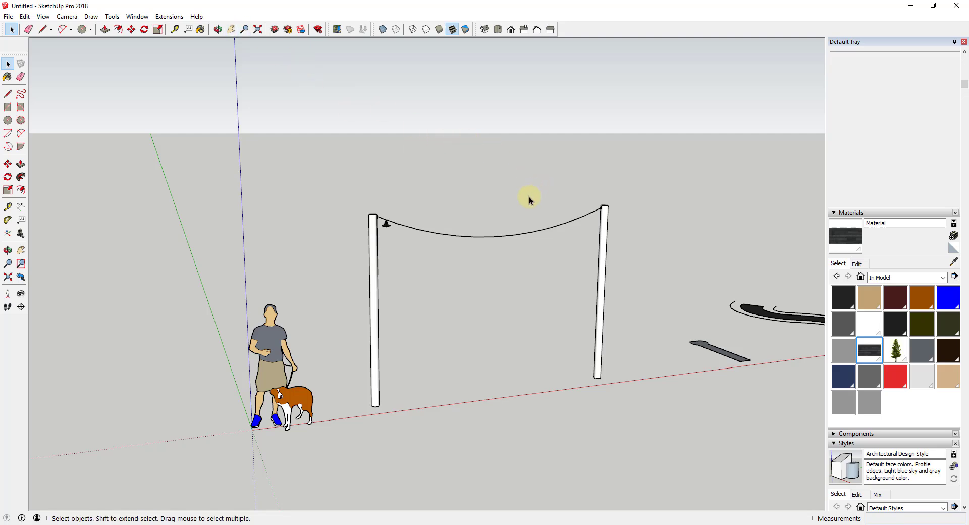
# Confirm PathCopy is enabled in the Extension Manager, then reopen the Extensions menu.
pyautogui.click(170, 16)
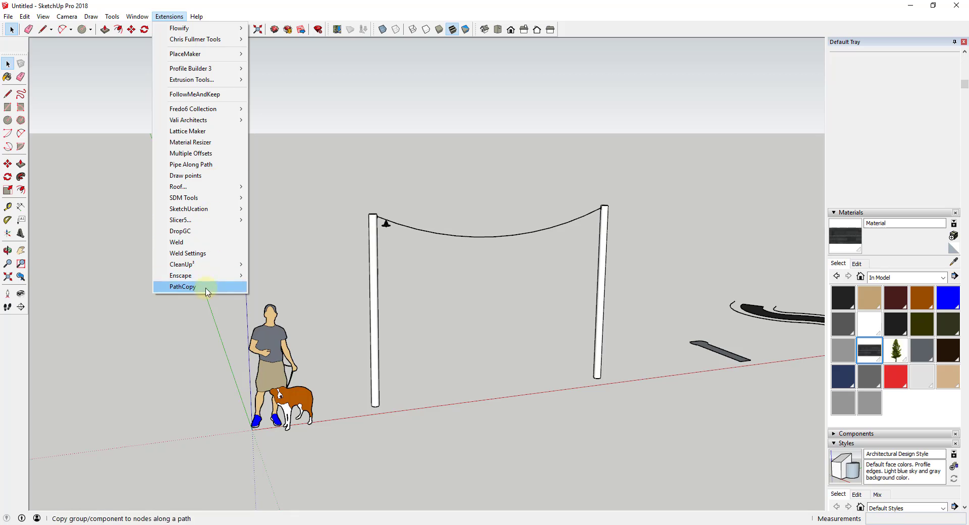
pyautogui.click(274, 91)
pyautogui.click(134, 16)
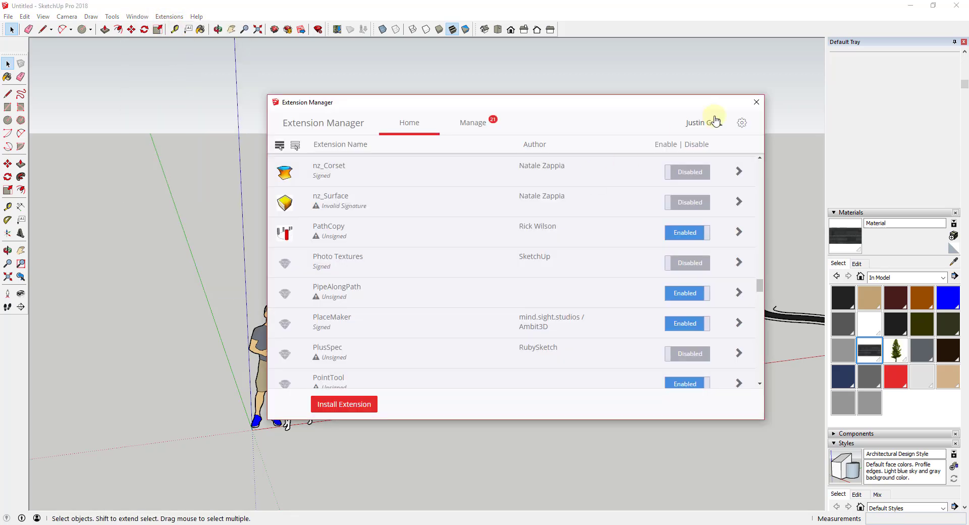
pyautogui.click(756, 102)
pyautogui.click(172, 16)
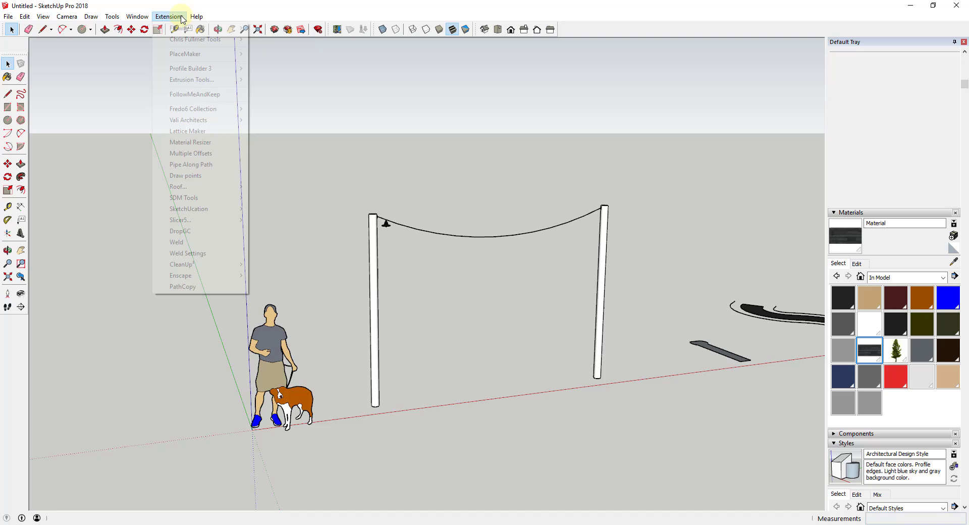
pyautogui.click(202, 286)
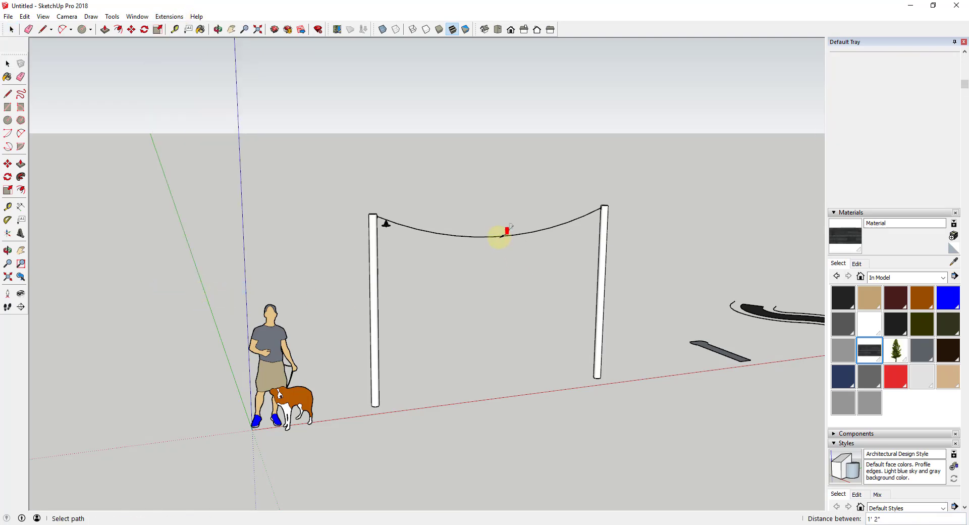
pyautogui.press('space')
pyautogui.click(497, 238)
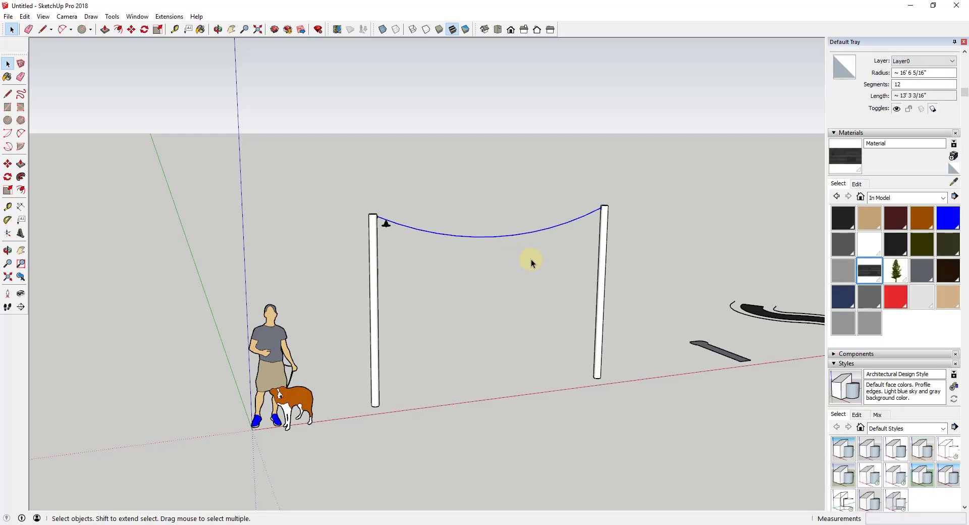
pyautogui.scroll(3, 532, 259)
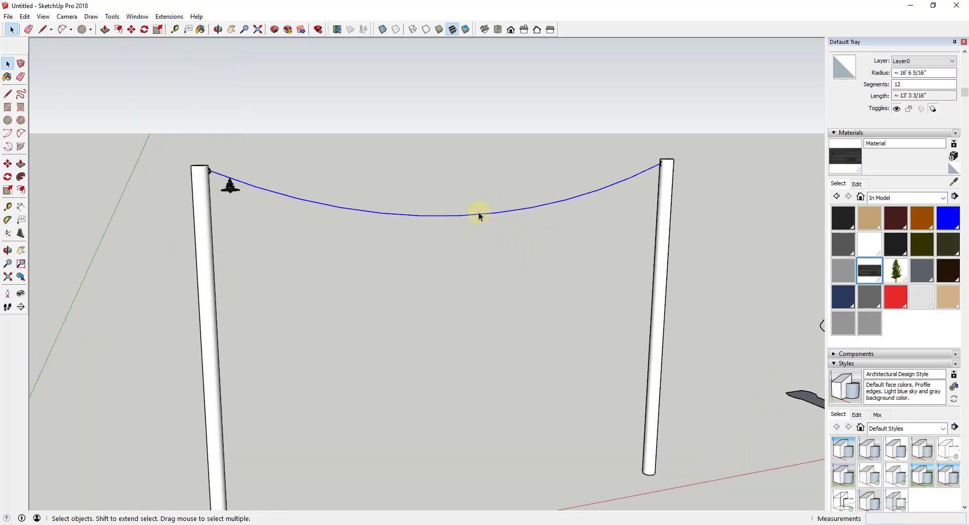
pyautogui.click(171, 17)
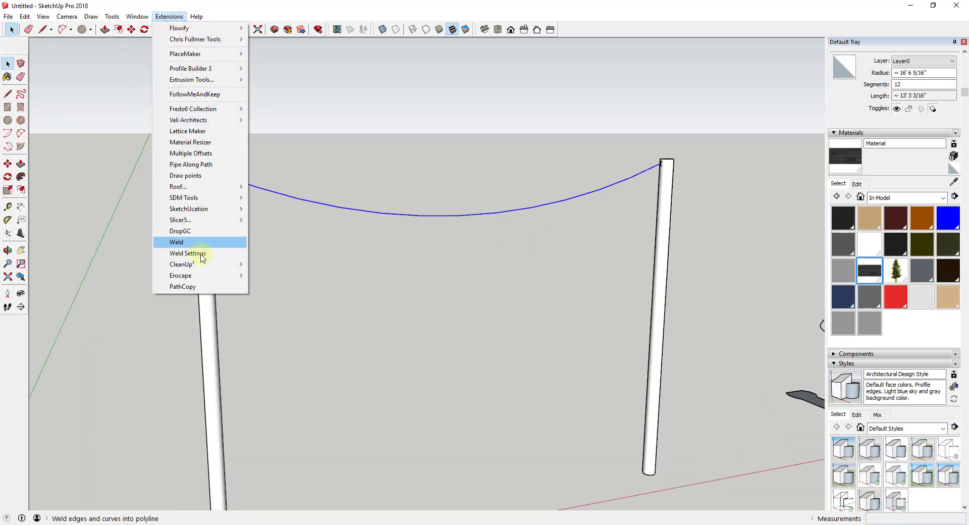
pyautogui.click(183, 286)
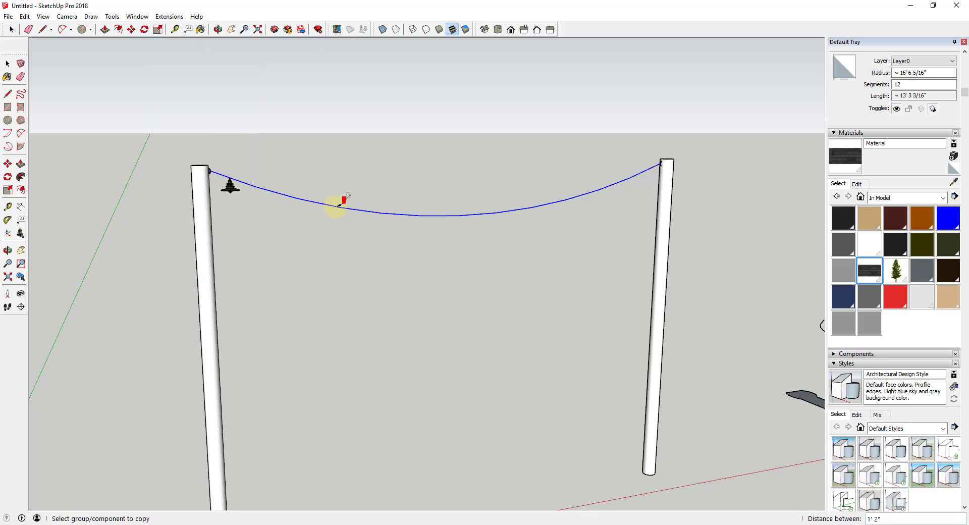
pyautogui.click(231, 185)
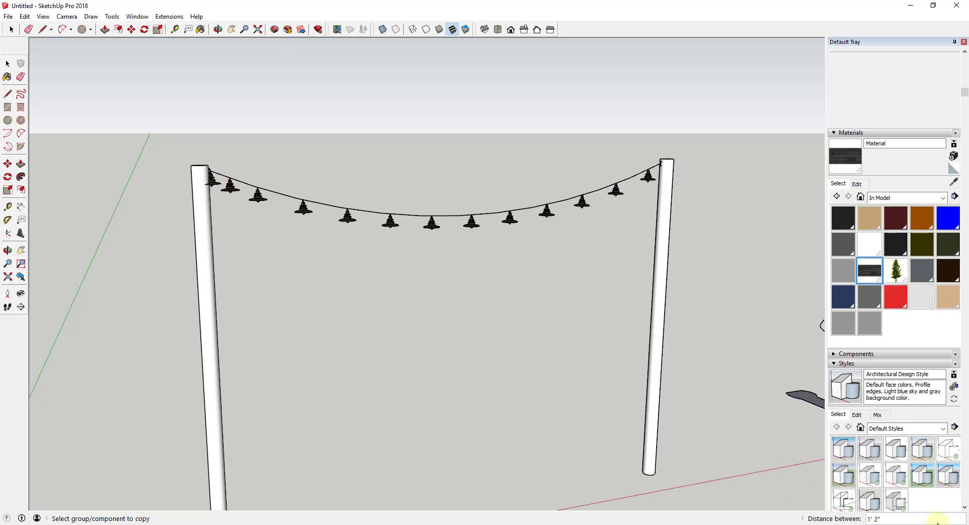
pyautogui.moveTo(356, 216); pyautogui.dragTo(416, 223, button='middle')
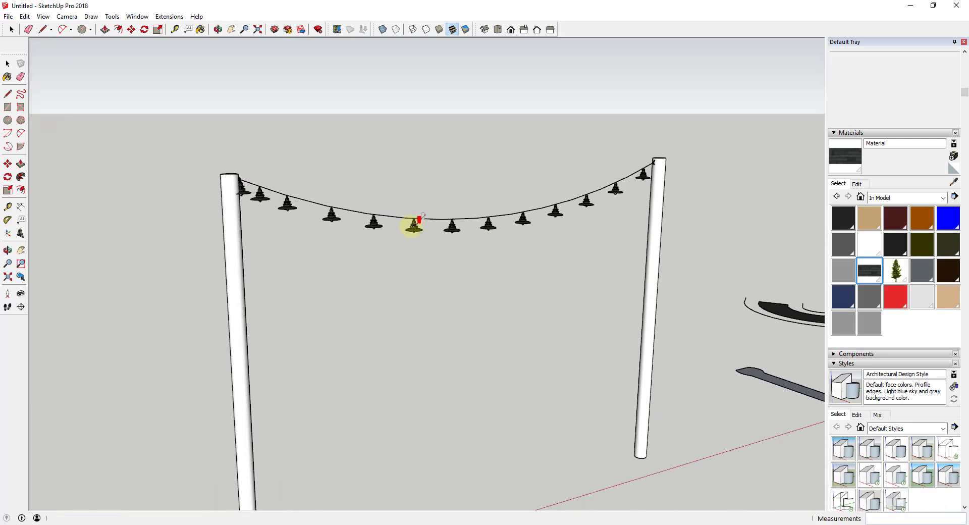
pyautogui.scroll(5, 407, 220)
pyautogui.scroll(-5, 406, 220)
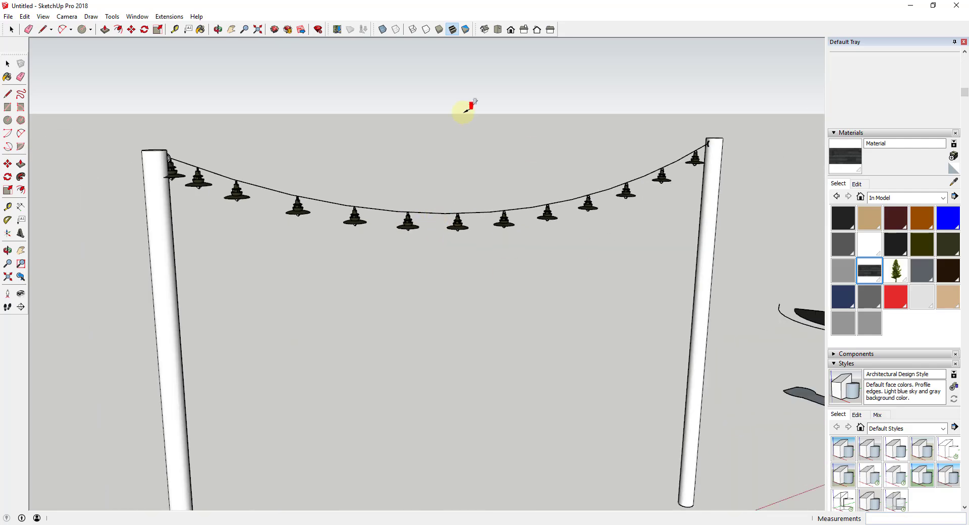
pyautogui.click(464, 220)
pyautogui.scroll(-5, 448, 166)
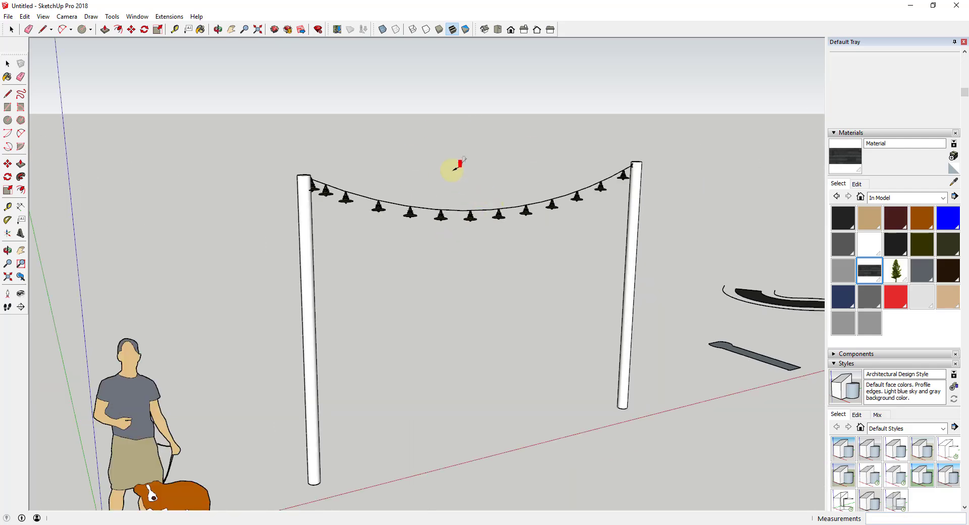
pyautogui.scroll(5, 437, 156)
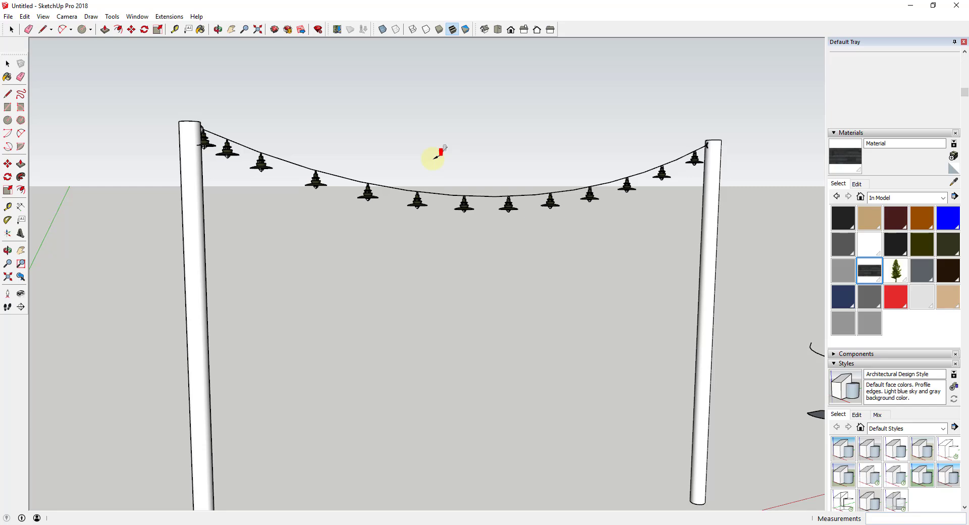
pyautogui.press('Return')
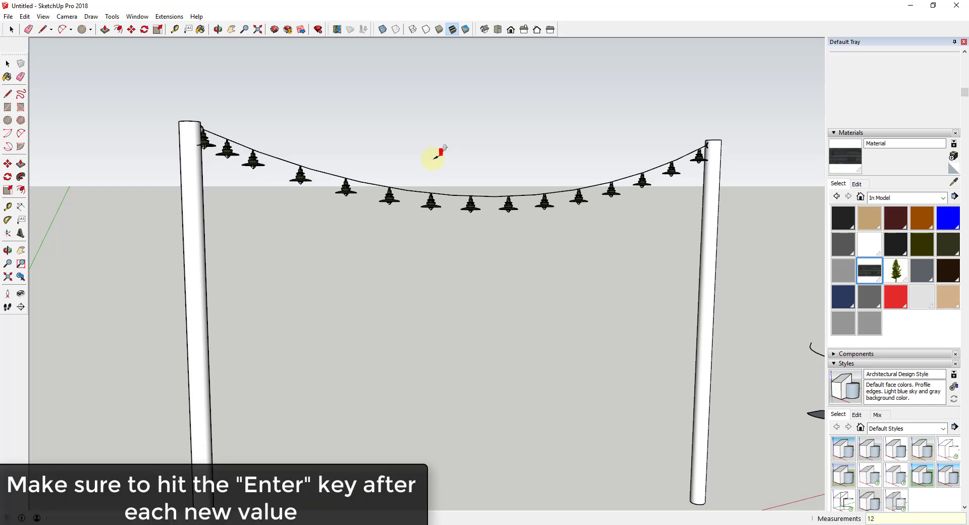
pyautogui.write('10')
pyautogui.press('Return')
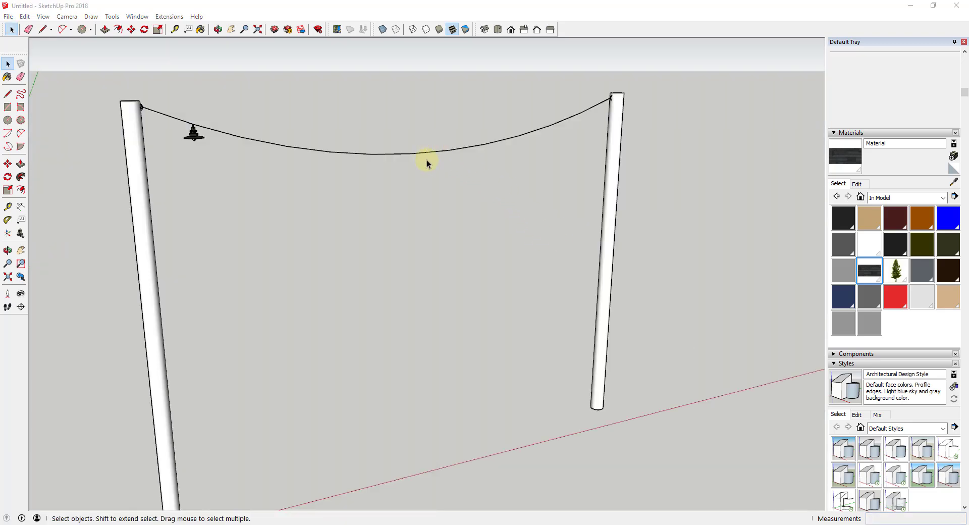
pyautogui.click(421, 156)
pyautogui.scroll(-1, 595, 265)
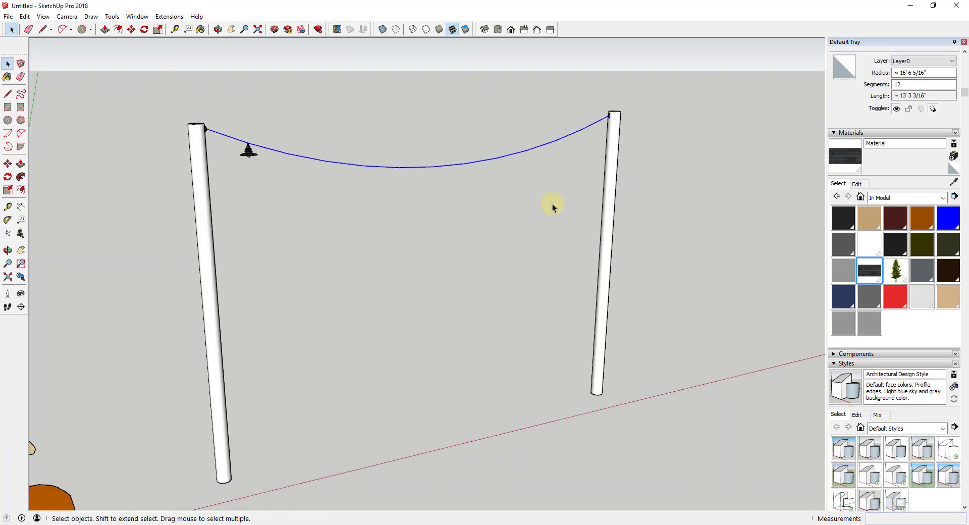
pyautogui.scroll(1, 446, 159)
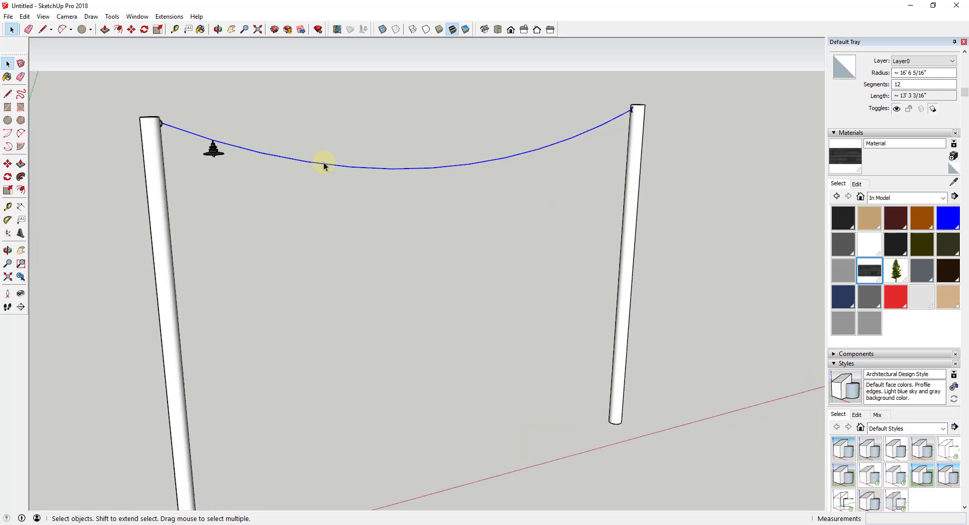
pyautogui.click(169, 16)
pyautogui.click(190, 286)
pyautogui.click(214, 148)
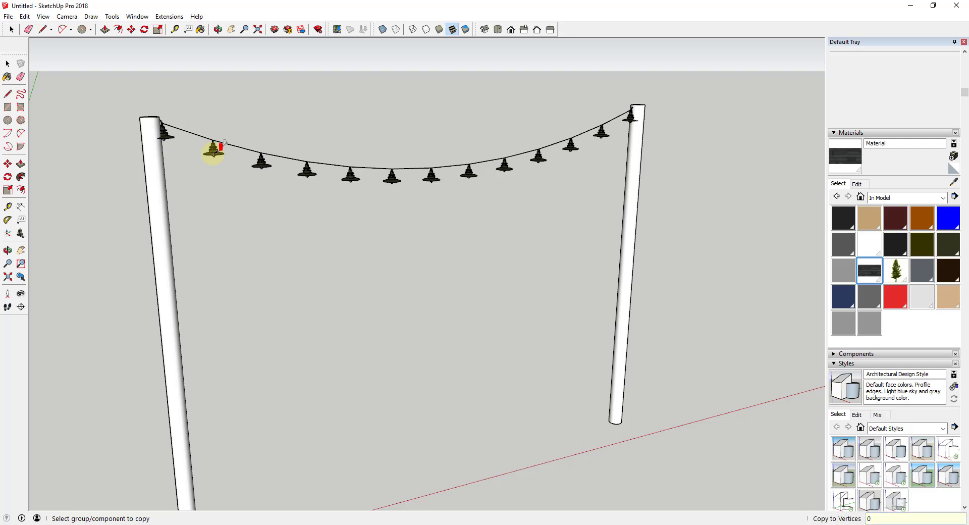
pyautogui.write('6')
pyautogui.press('Return')
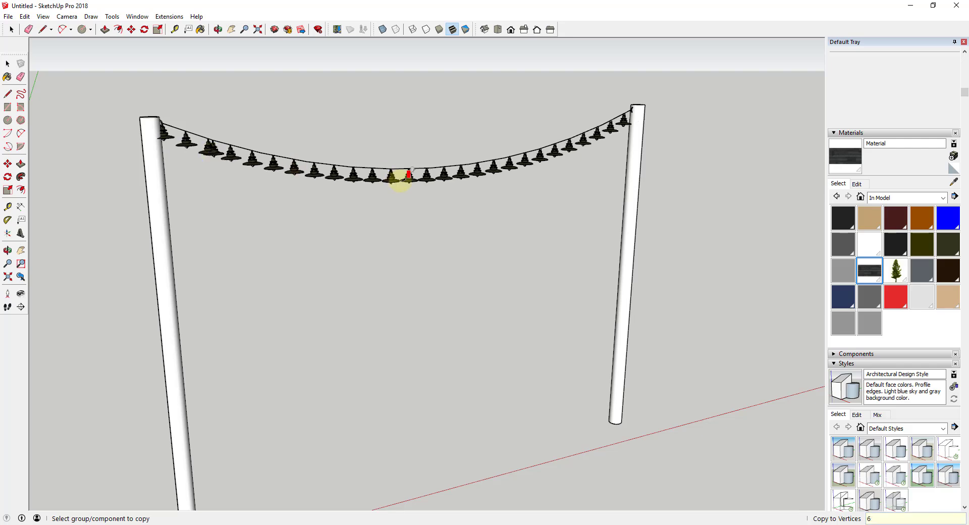
pyautogui.scroll(2, 386, 169)
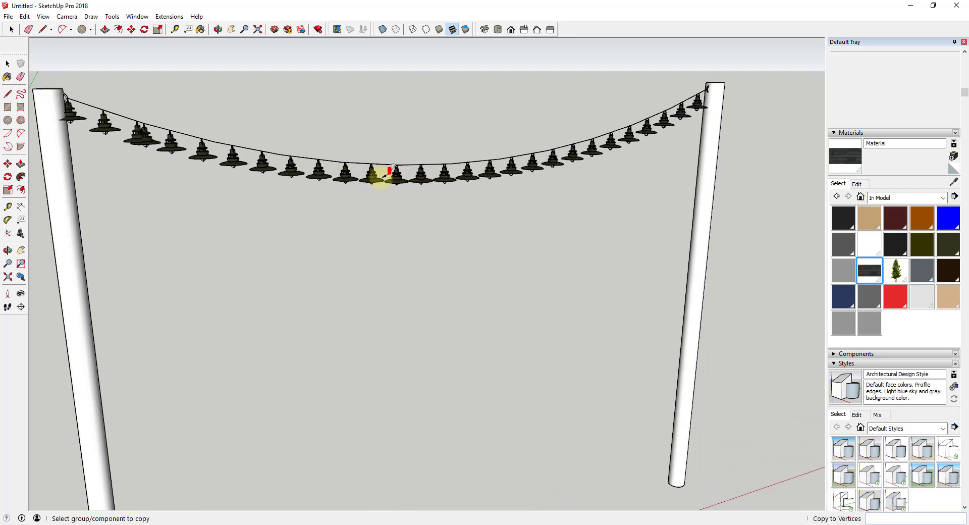
pyautogui.scroll(-2, 386, 169)
pyautogui.scroll(3, 384, 169)
pyautogui.scroll(-5, 379, 171)
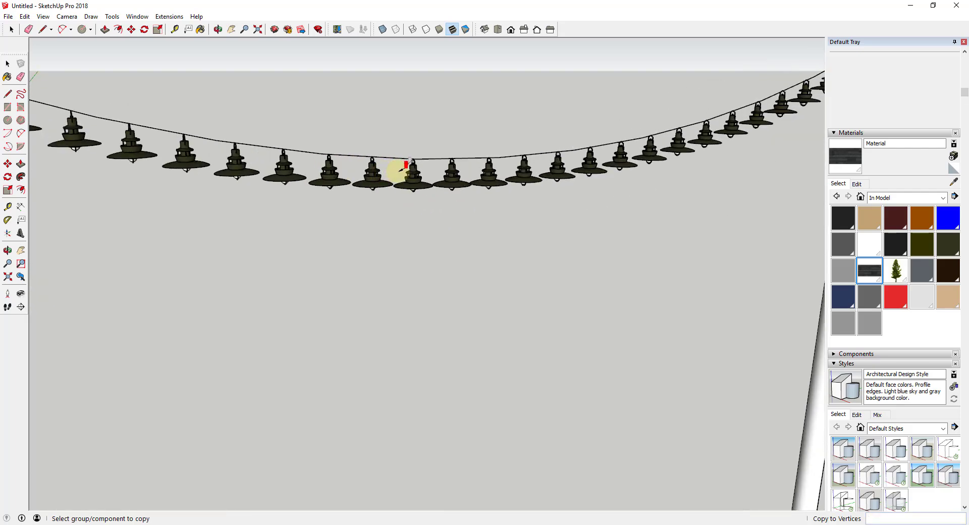
pyautogui.scroll(2, 368, 151)
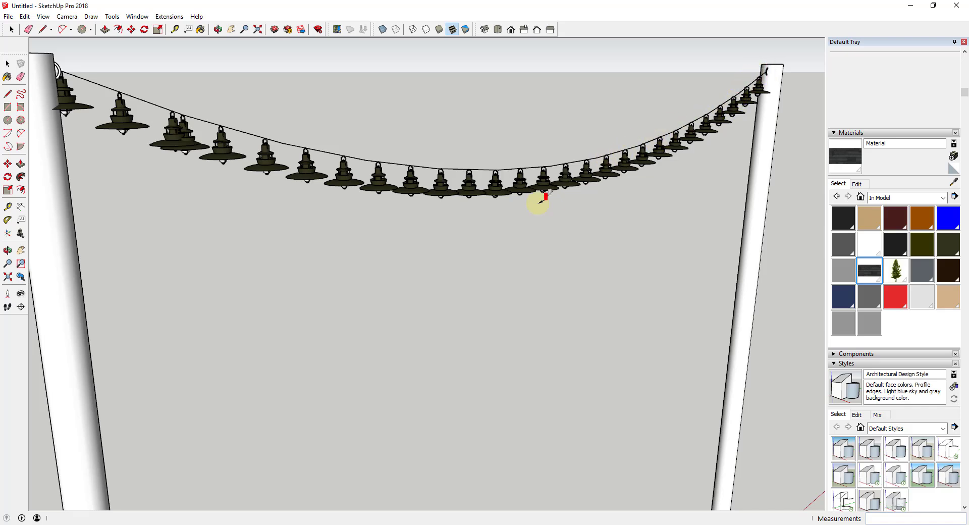
pyautogui.hotkey('ctrl', 'z')
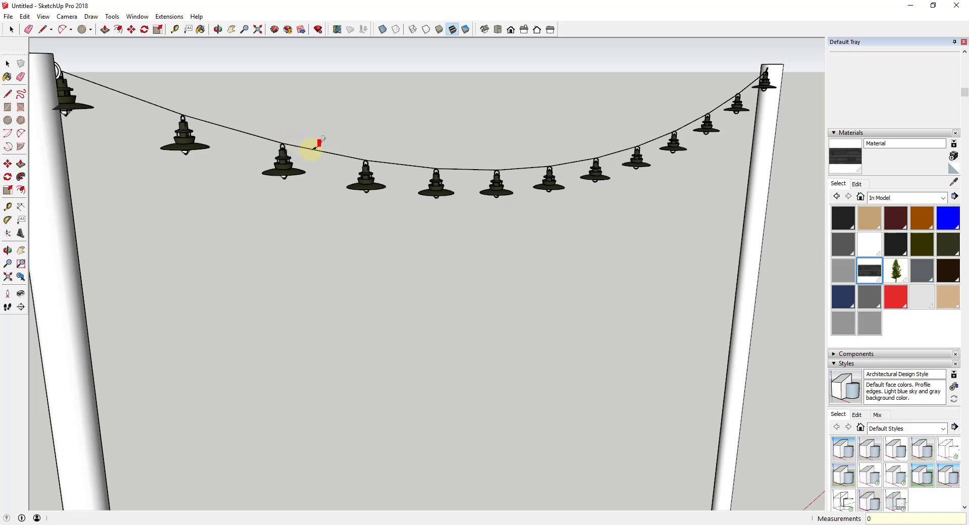
# Undo the lamp copies and set the cable curve to 24 segments in Entity Info.
pyautogui.hotkey('ctrl', 'z')
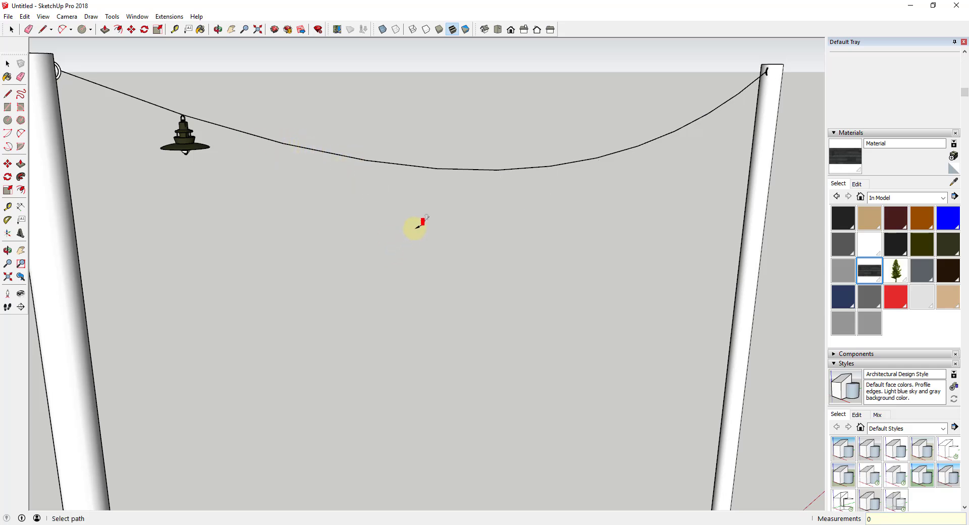
pyautogui.press('space')
pyautogui.click(345, 154)
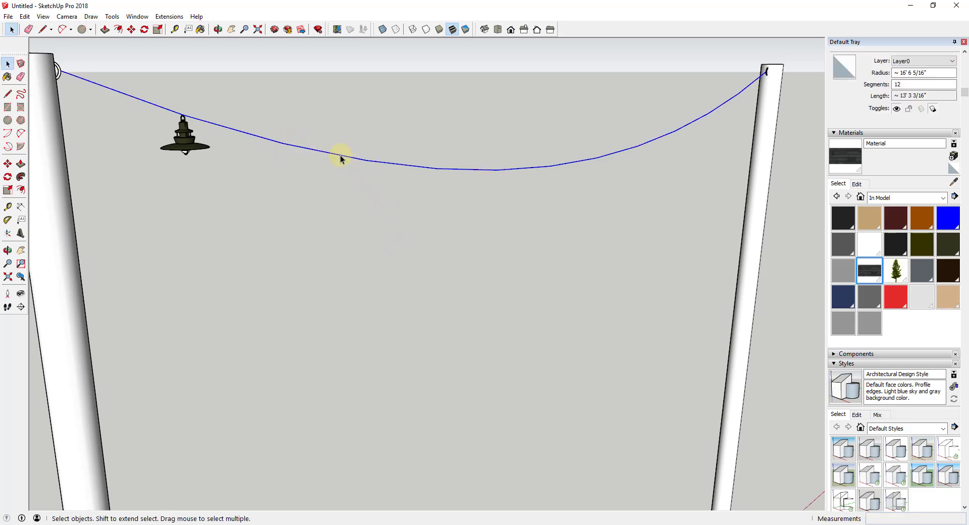
pyautogui.click(912, 83)
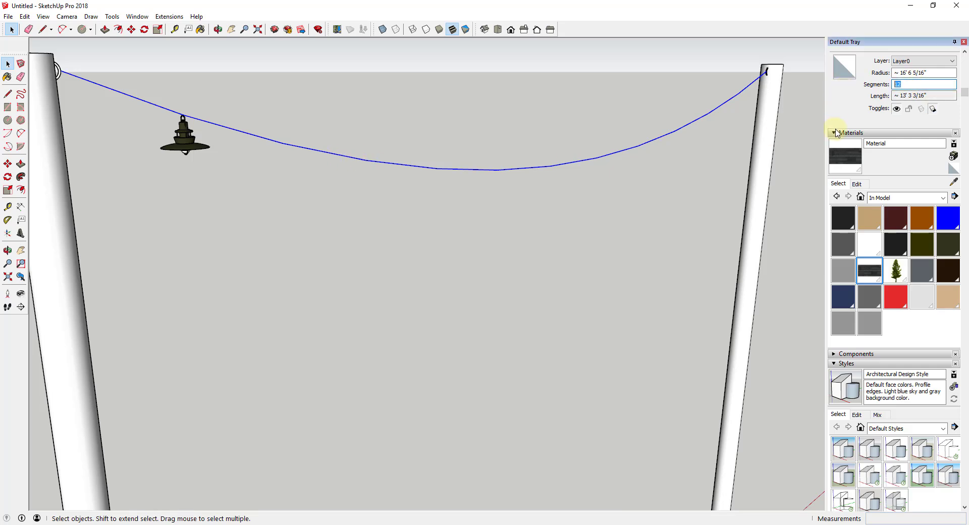
pyautogui.write('24')
pyautogui.press('Return')
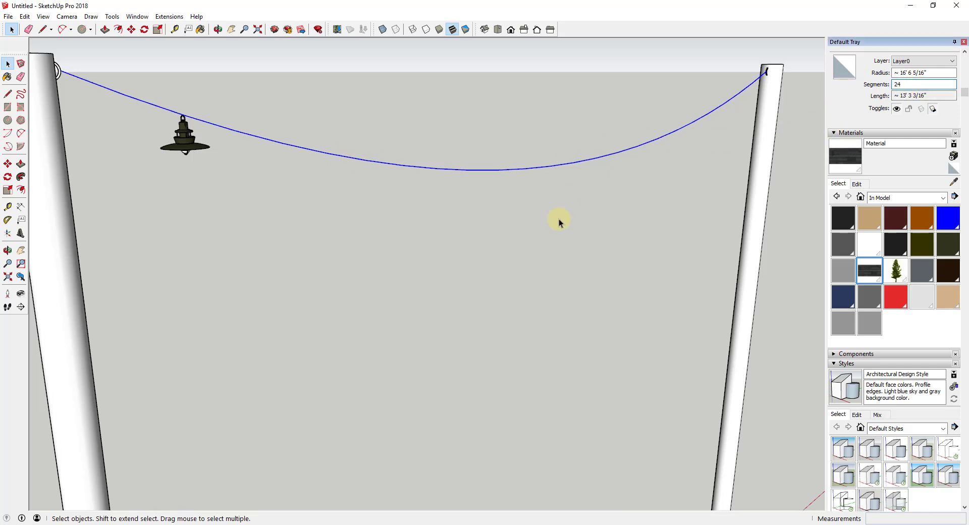
pyautogui.click(549, 243)
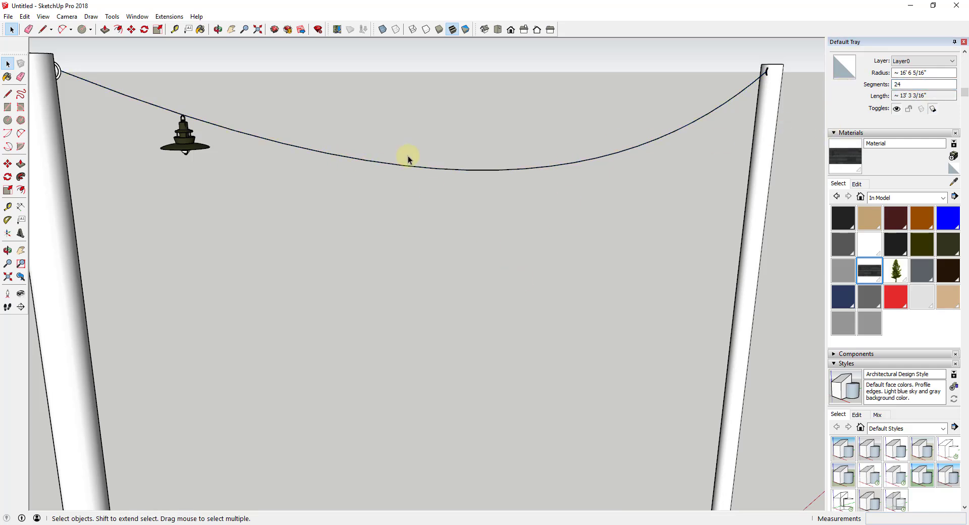
# Copy the lamp along the cable with PathCopy, then redo the copies with wider spacing (8).
pyautogui.click(446, 170)
pyautogui.click(169, 16)
pyautogui.click(183, 286)
pyautogui.click(185, 147)
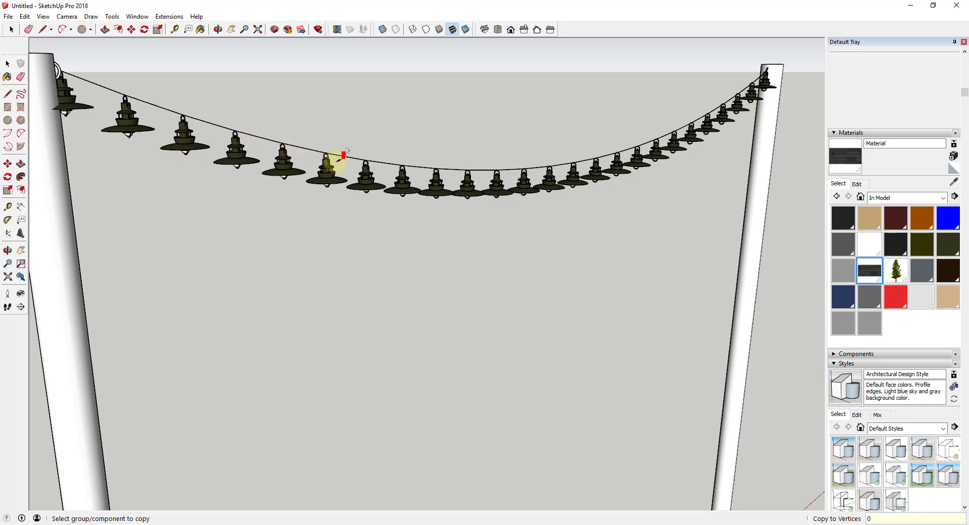
pyautogui.press('space')
pyautogui.moveTo(764, 75); pyautogui.dragTo(454, 207, button='middle')
pyautogui.scroll(-3, 453, 207)
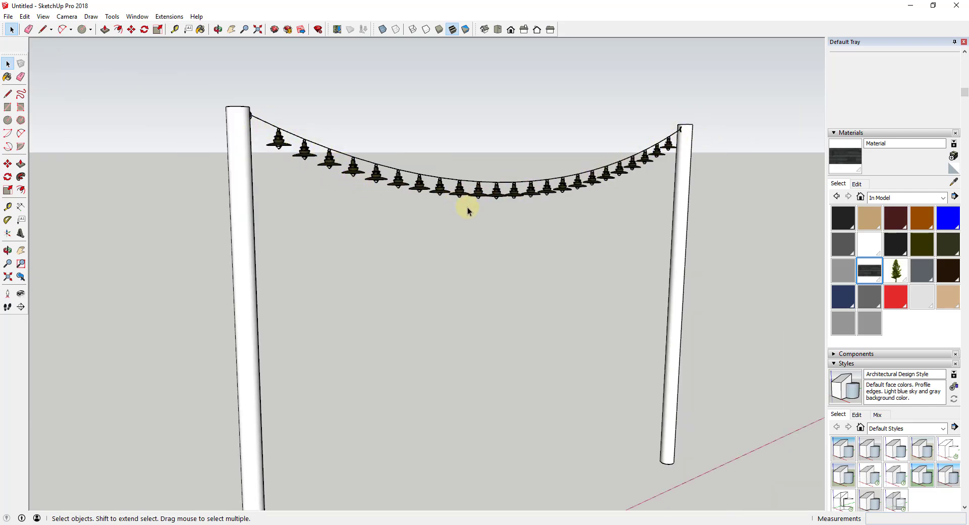
pyautogui.click(433, 157)
pyautogui.write('8')
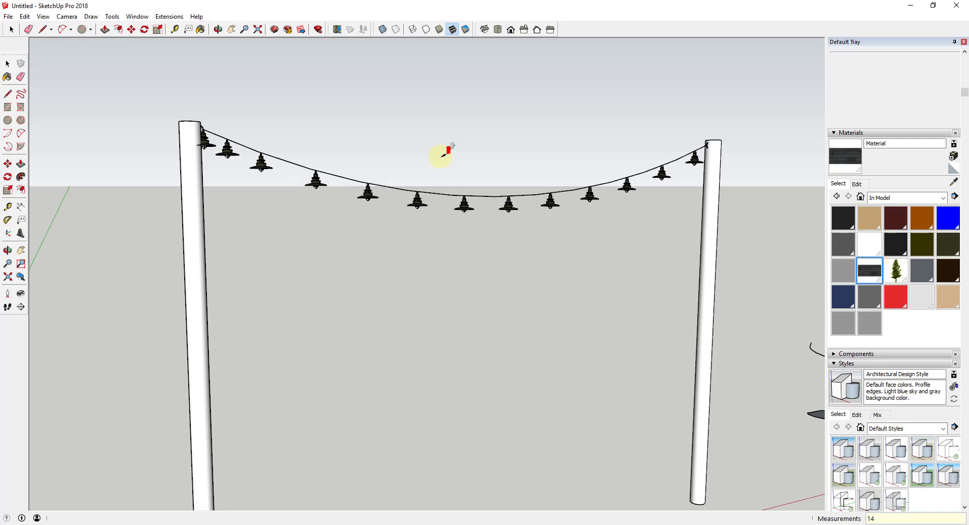
# Erase the extra lamps beside the left pole.
pyautogui.click(429, 192)
pyautogui.press('space')
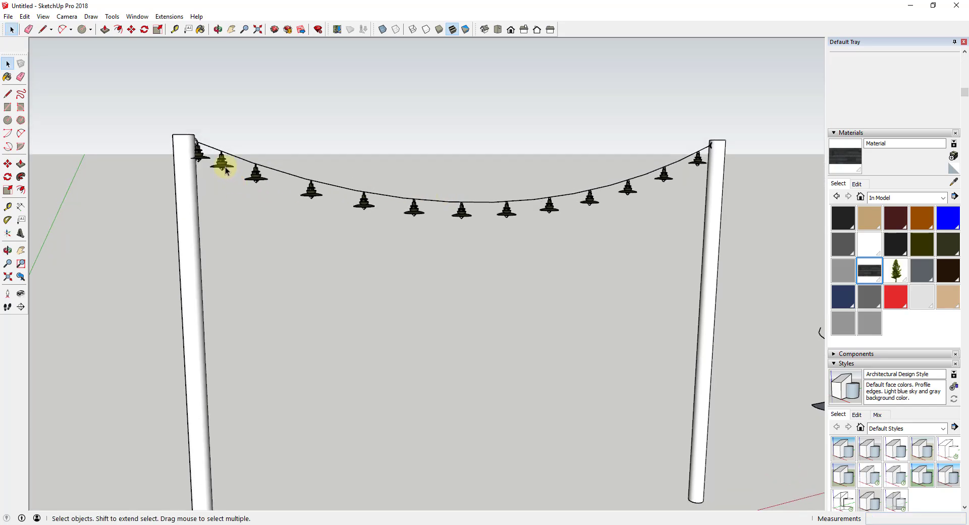
pyautogui.click(217, 163)
pyautogui.scroll(5, 218, 160)
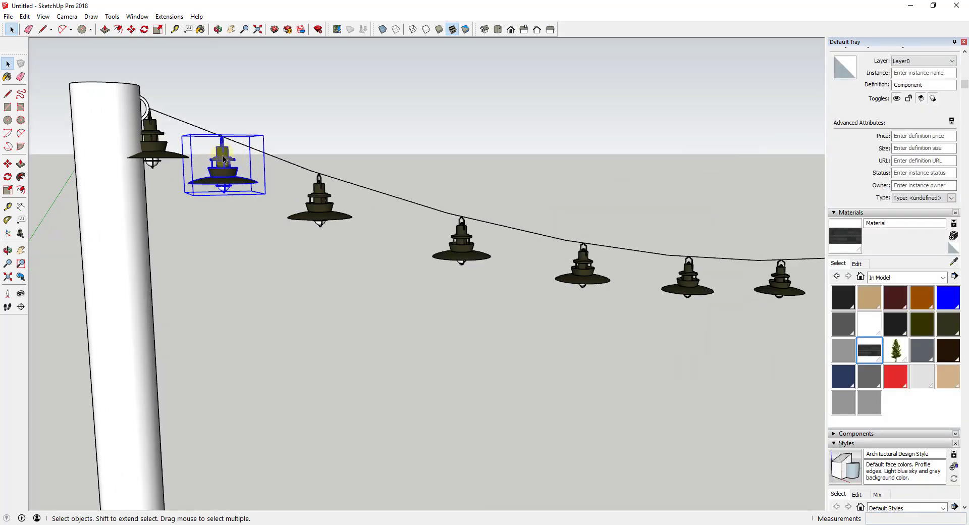
pyautogui.moveTo(223, 158)
pyautogui.mouseDown(button='middle')
pyautogui.moveTo(249, 227)
pyautogui.moveTo(221, 151)
pyautogui.moveTo(232, 212)
pyautogui.moveTo(219, 210)
pyautogui.mouseUp(button='middle')
pyautogui.press('e')
pyautogui.click(219, 216)
pyautogui.click(163, 193)
pyautogui.press('space')
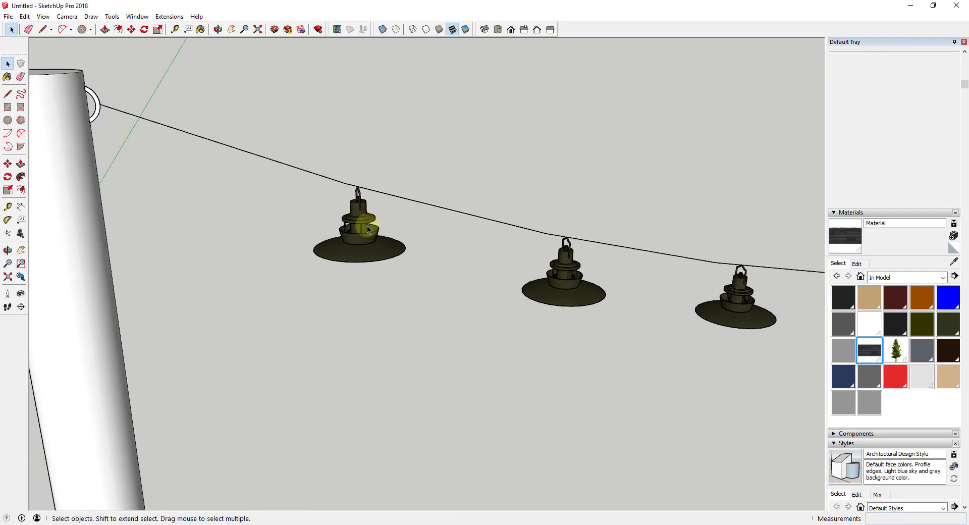
# Open the lamp component for editing and orbit around it.
pyautogui.doubleClick(367, 229)
pyautogui.scroll(5, 368, 192)
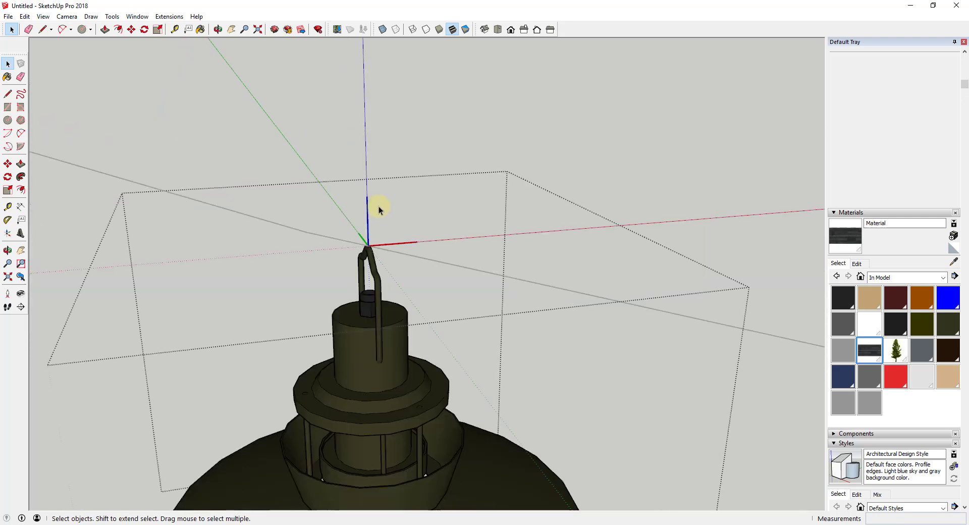
pyautogui.scroll(-5, 380, 206)
pyautogui.scroll(6, 380, 214)
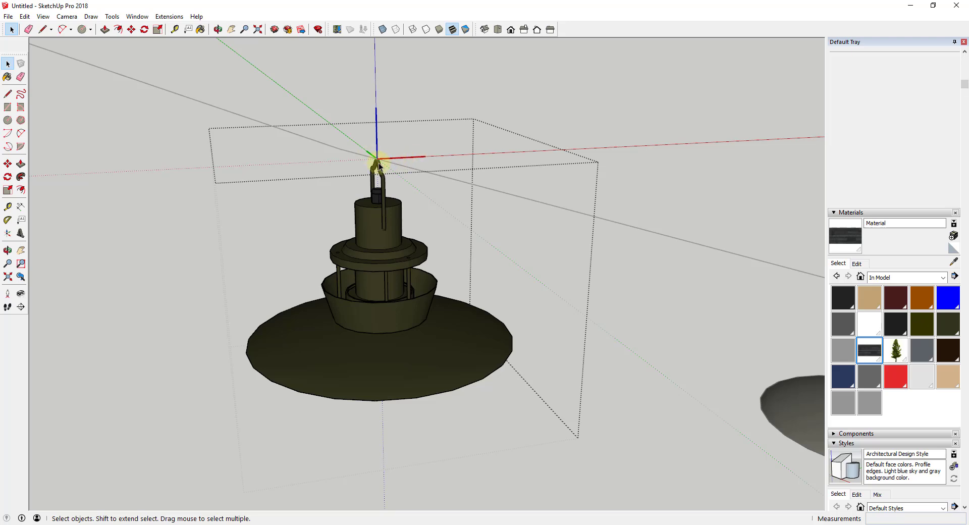
pyautogui.scroll(-8, 398, 235)
pyautogui.scroll(-5, 316, 201)
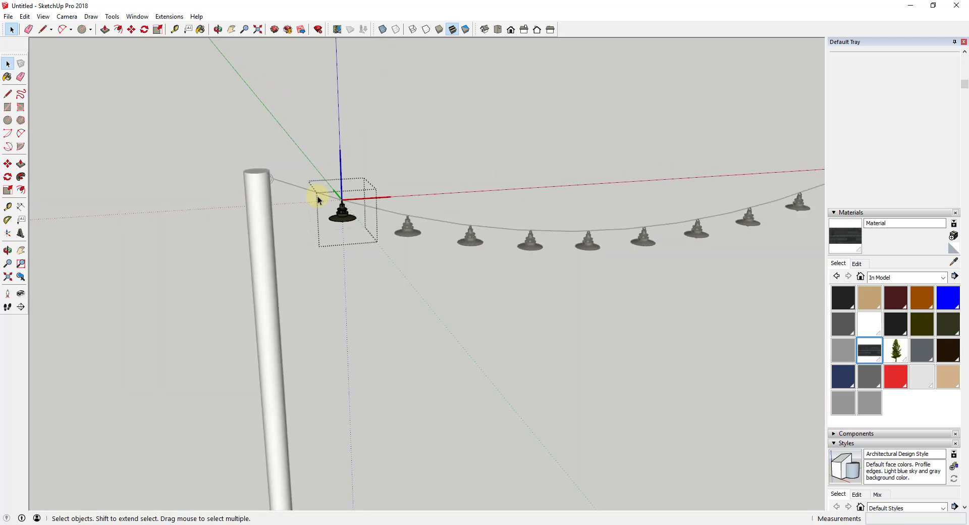
pyautogui.moveTo(747, 204); pyautogui.dragTo(705, 210, button='middle')
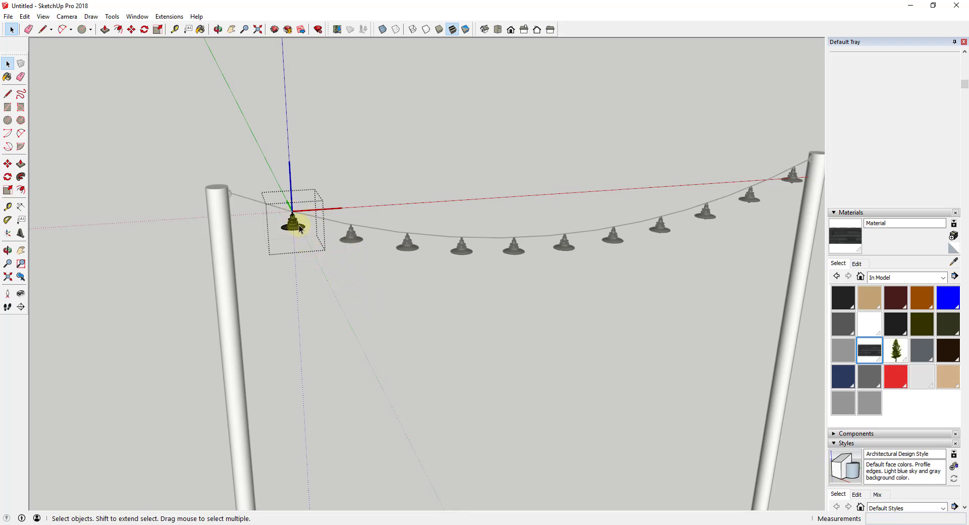
pyautogui.moveTo(297, 226); pyautogui.dragTo(364, 247, button='middle')
pyautogui.scroll(6, 337, 237)
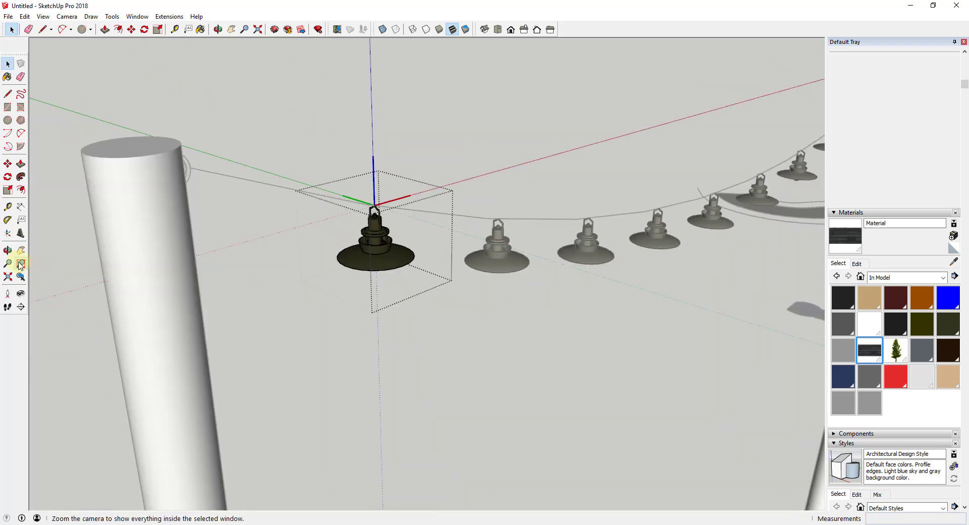
# Redefine the lamp's axes with the origin at its bottom point, updating all lamps.
pyautogui.click(8, 234)
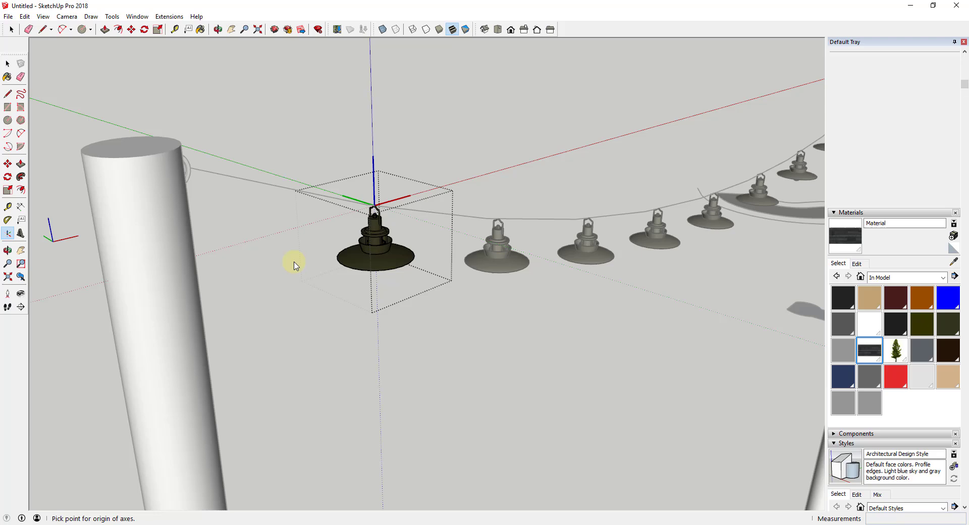
pyautogui.click(373, 271)
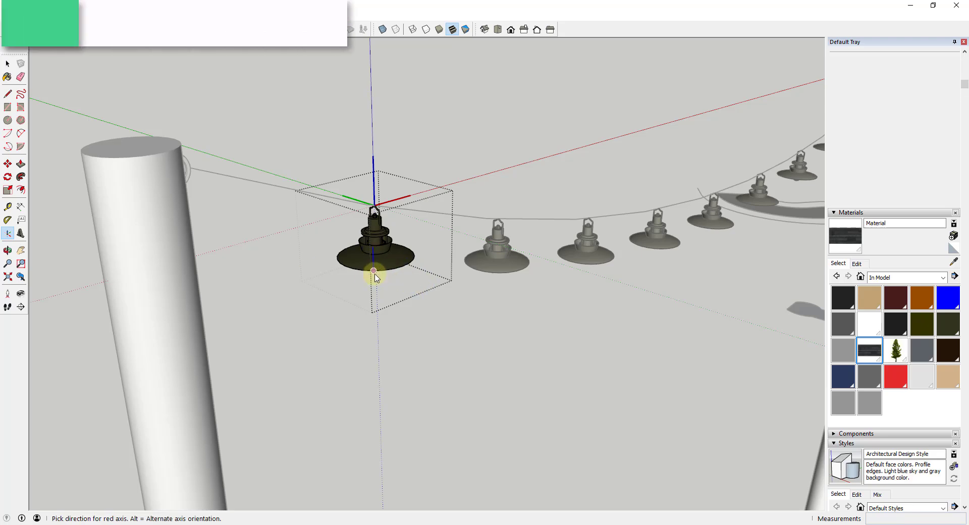
pyautogui.click(439, 256)
pyautogui.click(440, 257)
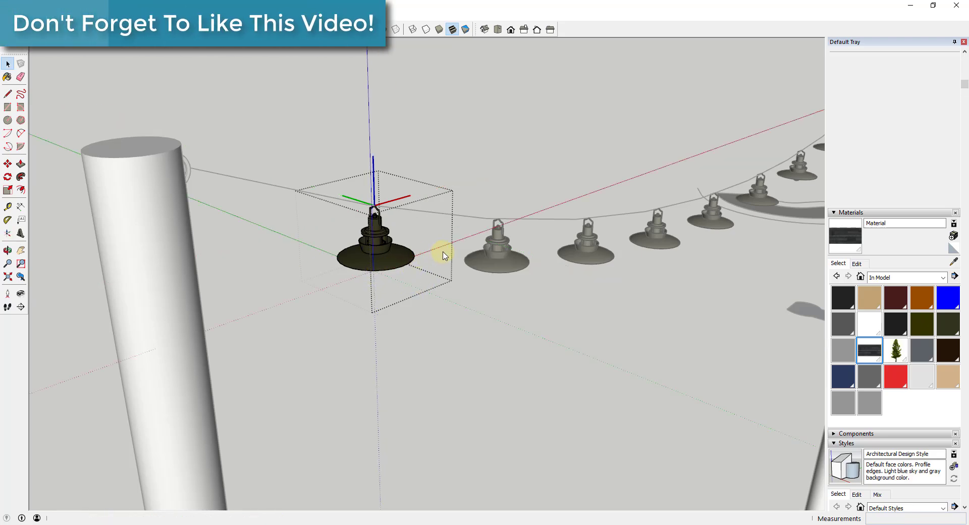
pyautogui.click(461, 338)
pyautogui.click(518, 295)
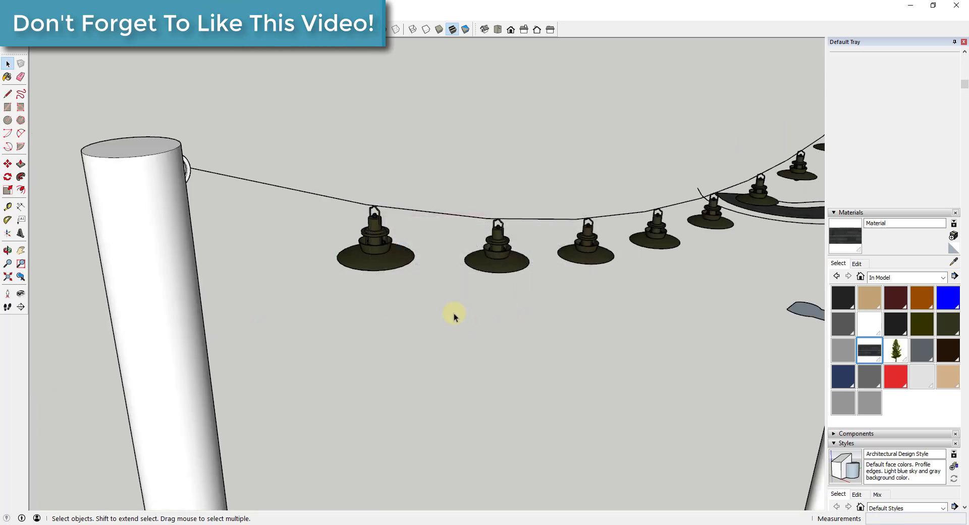
# Orbit, then reopen and close the lamp component.
pyautogui.moveTo(453, 314)
pyautogui.mouseDown(button='middle')
pyautogui.moveTo(426, 303)
pyautogui.moveTo(441, 310)
pyautogui.mouseUp(button='middle')
pyautogui.doubleClick(339, 244)
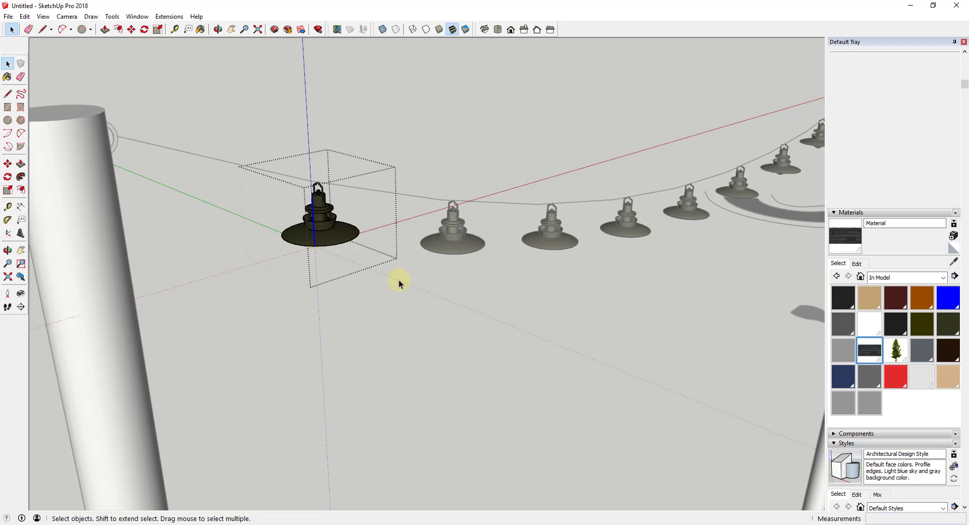
pyautogui.click(391, 296)
pyautogui.scroll(-5, 399, 288)
# Erase all but one lamp along the cable with an eraser drag.
pyautogui.press('e')
pyautogui.moveTo(427, 278)
pyautogui.mouseDown()
pyautogui.moveTo(538, 248)
pyautogui.moveTo(612, 191)
pyautogui.mouseUp()
pyautogui.press('space')
# Copy the remaining lamp along the cable curve with PathCopy.
pyautogui.click(599, 194)
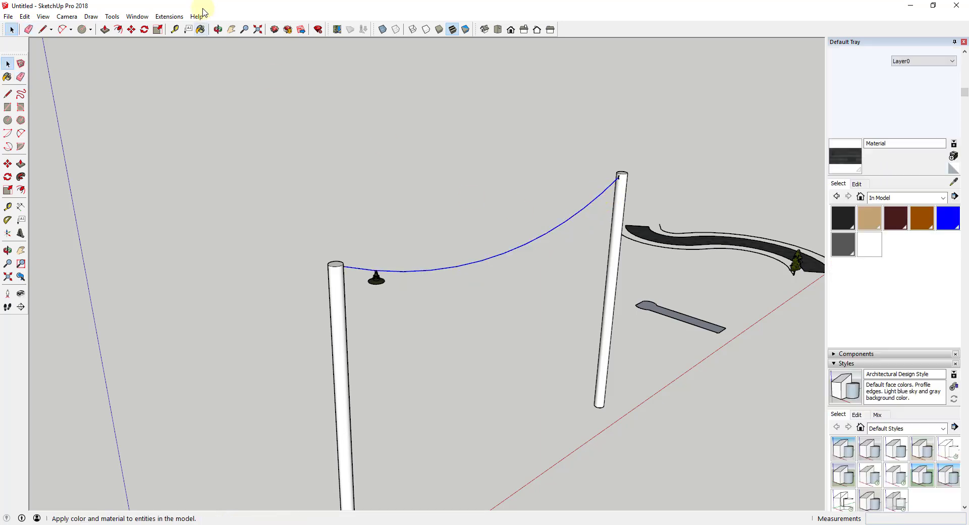
pyautogui.click(169, 16)
pyautogui.click(236, 286)
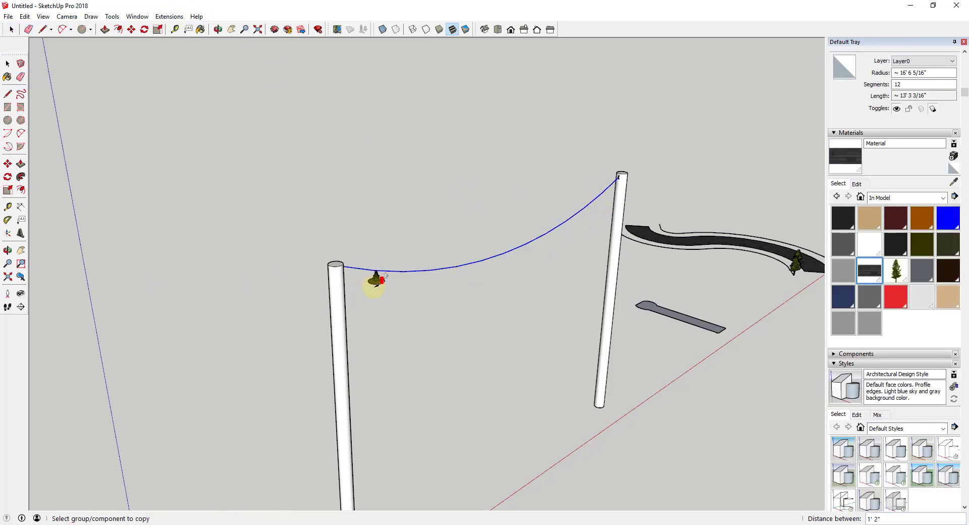
pyautogui.click(376, 278)
pyautogui.scroll(10, 401, 258)
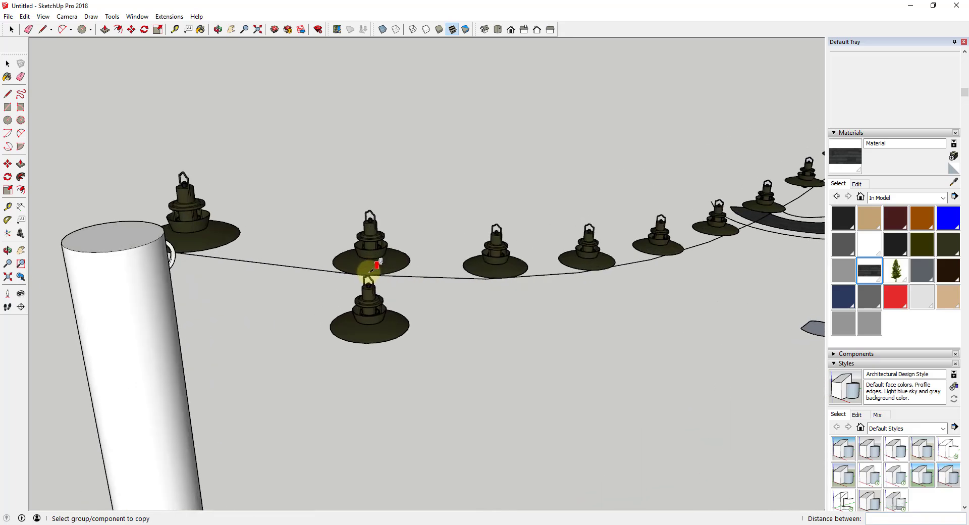
# Open one lamp copy for component editing and zoom around it.
pyautogui.press('space')
pyautogui.doubleClick(367, 268)
pyautogui.scroll(5, 367, 268)
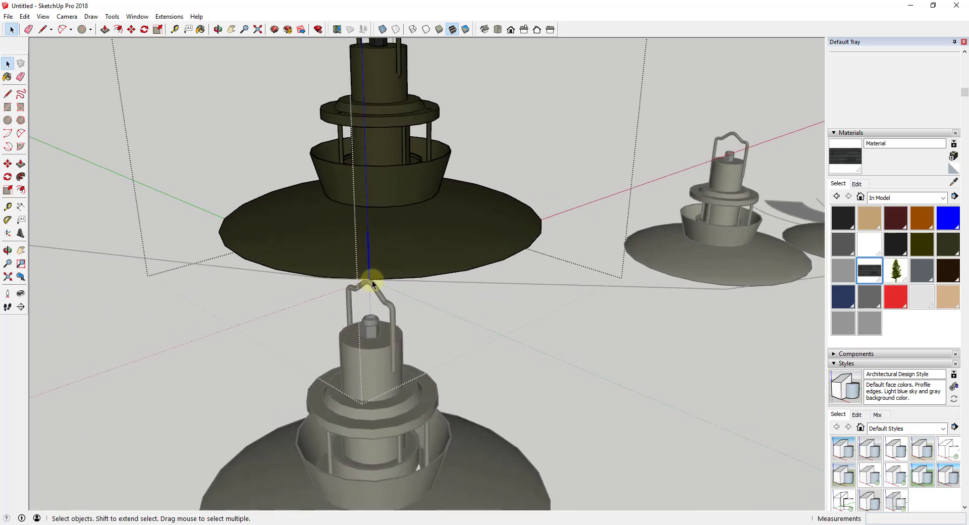
pyautogui.scroll(-10, 372, 284)
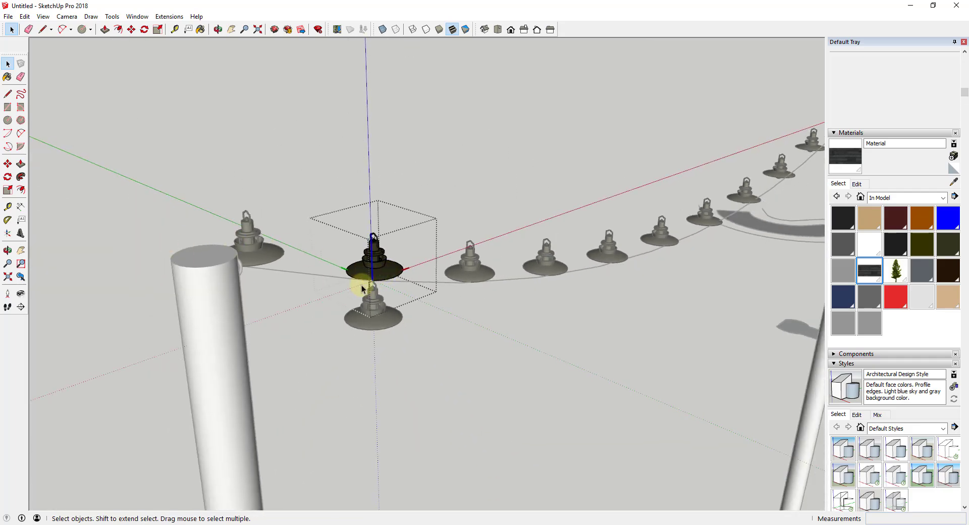
pyautogui.scroll(2, 384, 279)
pyautogui.scroll(3, 383, 279)
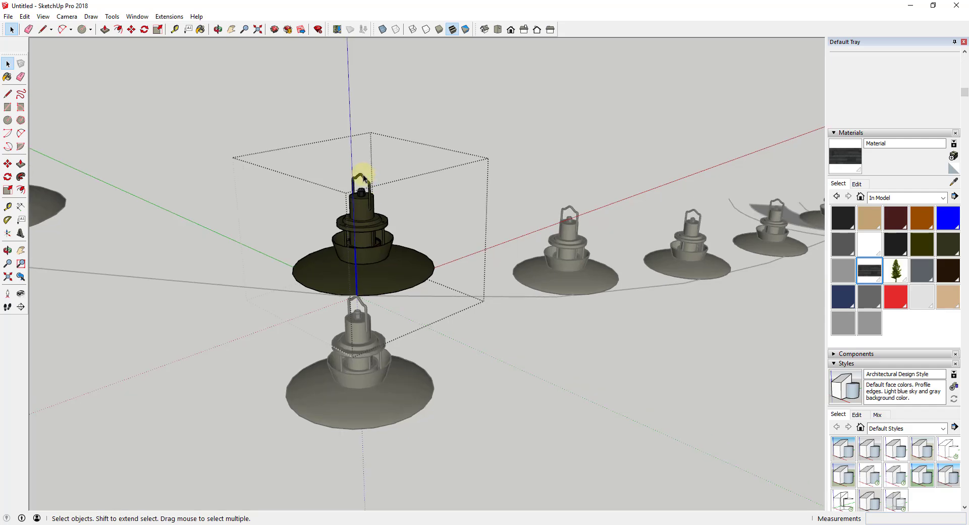
# Select all the lamps and move them down so they hang on the cable.
pyautogui.hotkey('ctrl', 'a')
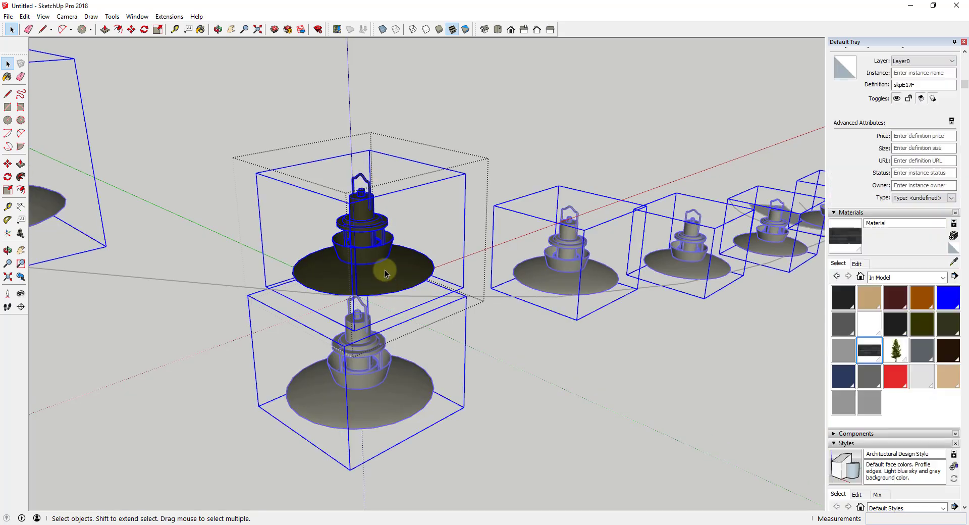
pyautogui.press('m')
pyautogui.click(361, 178)
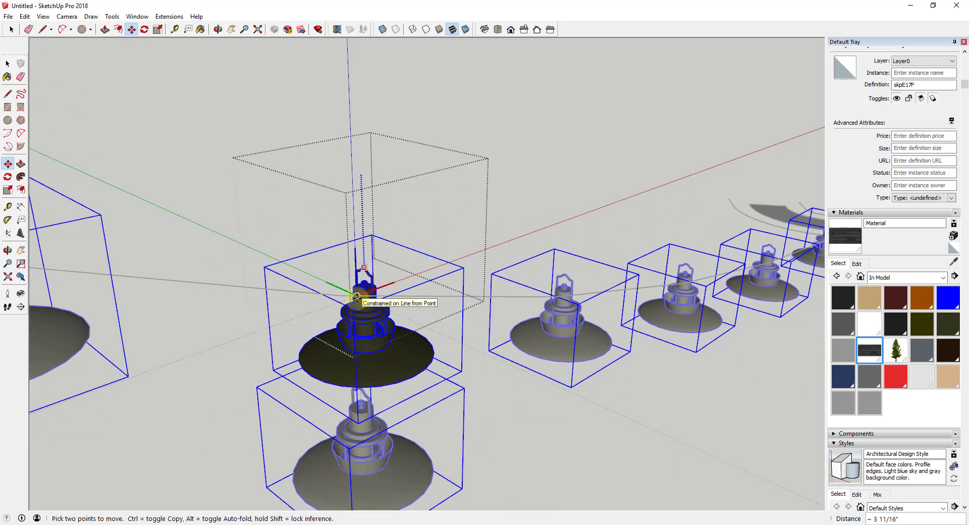
pyautogui.click(359, 292)
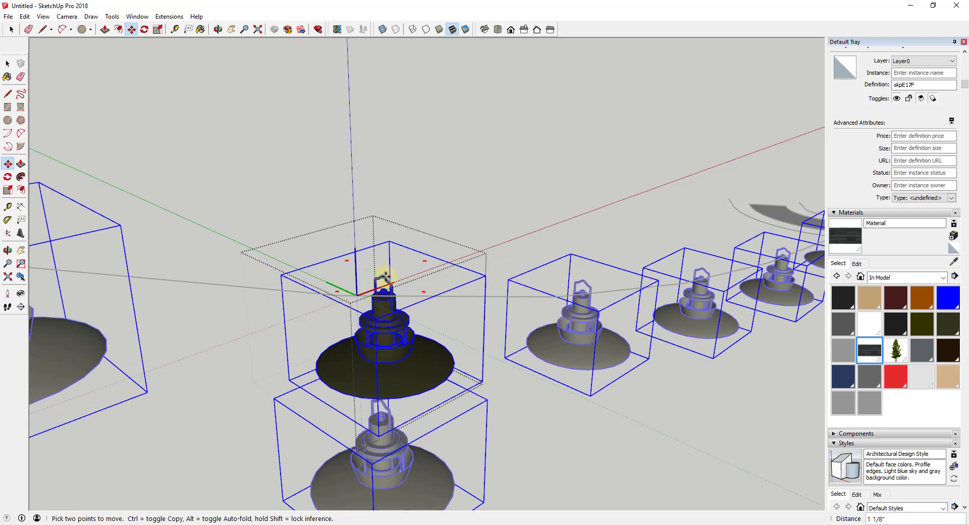
pyautogui.click(359, 293)
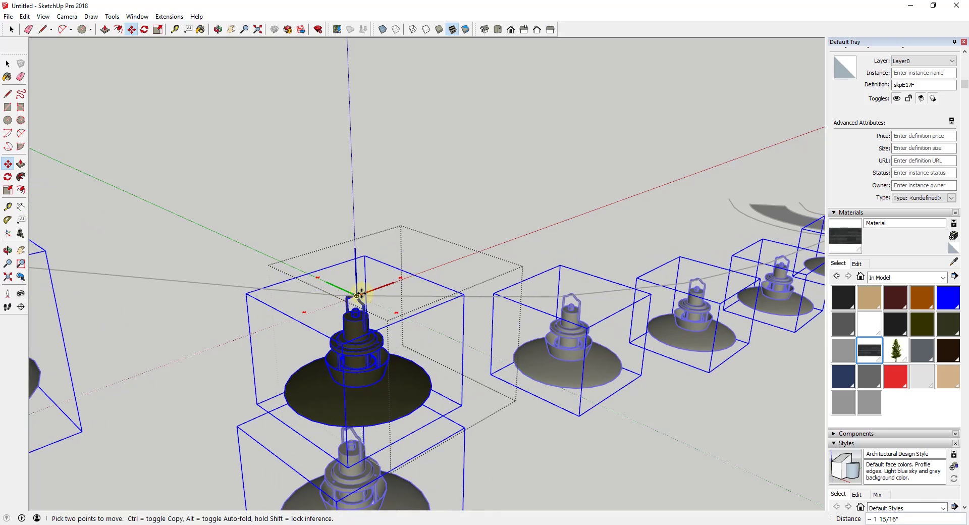
pyautogui.press('space')
pyautogui.click(476, 195)
# Orbit to see both poles and the whole lamp string.
pyautogui.scroll(-5, 477, 194)
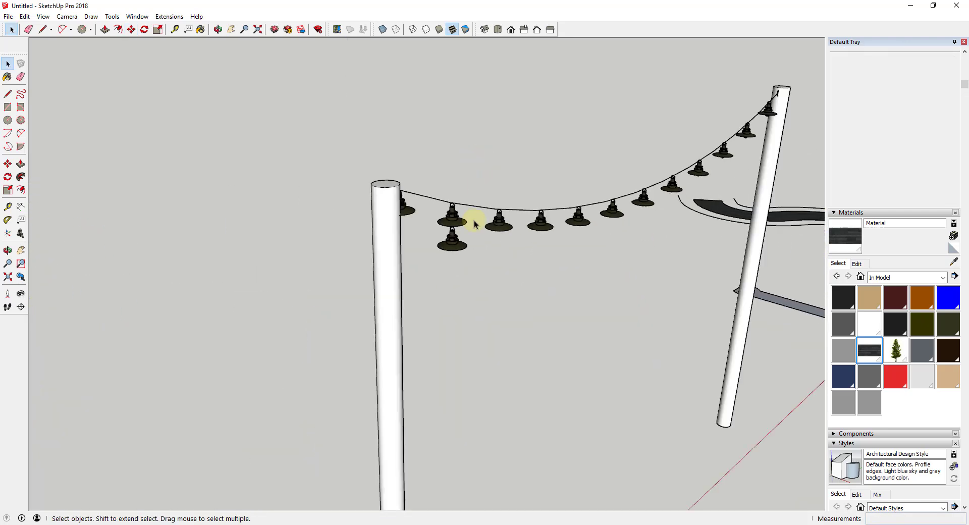
pyautogui.press('m')
pyautogui.press('o')
pyautogui.moveTo(441, 253); pyautogui.dragTo(222, 150)
pyautogui.press('space')
pyautogui.press('e')
pyautogui.press('space')
# Orbit and zoom from the lamp string over to the grey slab.
pyautogui.moveTo(278, 173); pyautogui.dragTo(507, 131, button='middle')
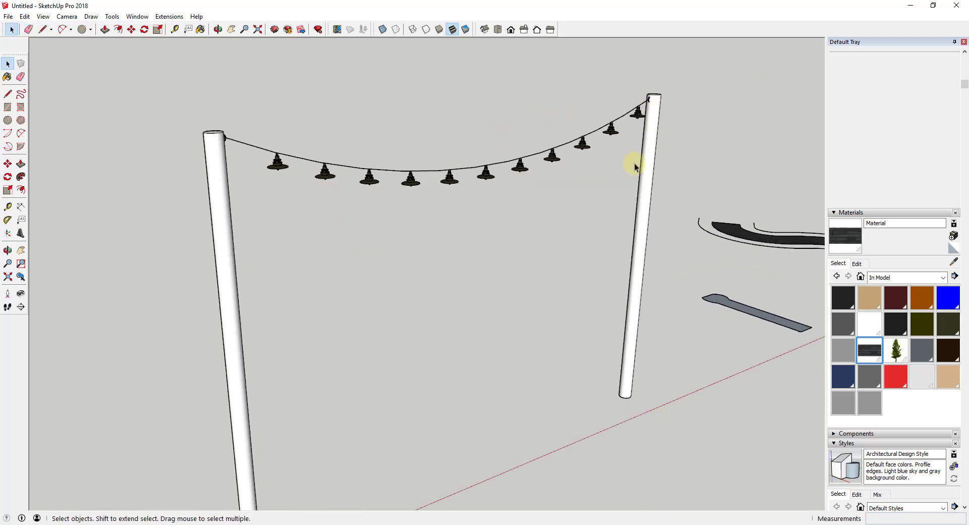
pyautogui.moveTo(631, 165); pyautogui.dragTo(434, 197, button='middle')
pyautogui.scroll(-3, 338, 212)
pyautogui.scroll(8, 632, 287)
pyautogui.moveTo(554, 277); pyautogui.dragTo(423, 291, button='middle')
pyautogui.scroll(3, 441, 392)
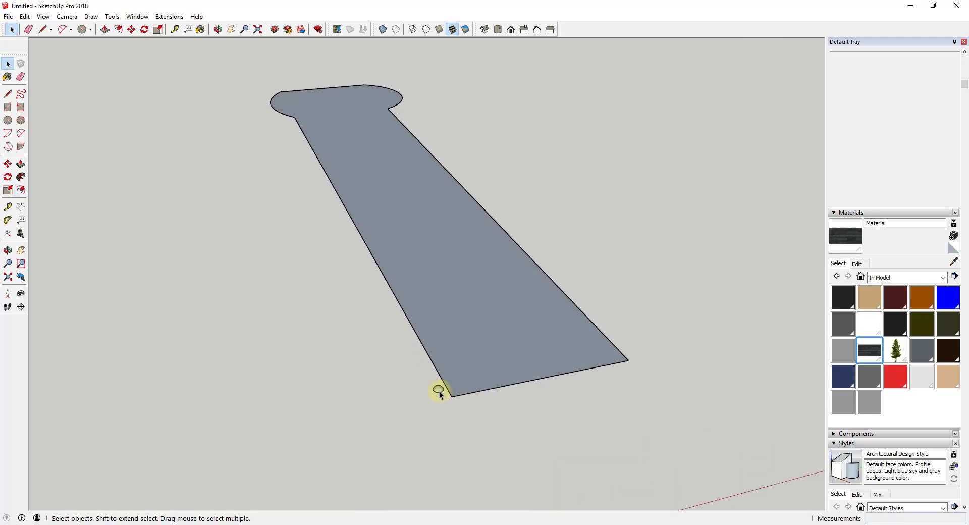
# Reverse the faces of the small dome component at the slab corner.
pyautogui.click(440, 392)
pyautogui.scroll(5, 440, 394)
pyautogui.doubleClick(438, 391)
pyautogui.rightClick(438, 393)
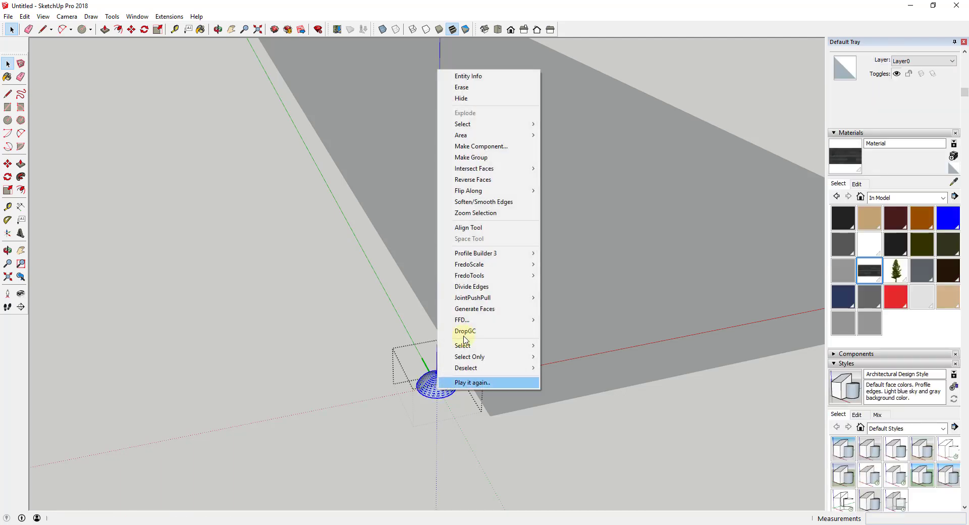
pyautogui.click(487, 180)
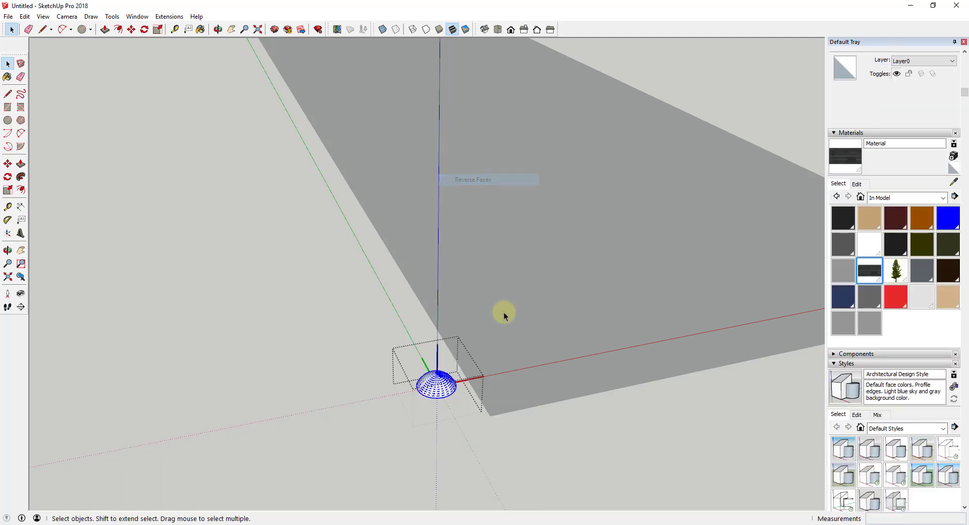
# Reverse the grey slab face so its light front side shows.
pyautogui.click(526, 292)
pyautogui.scroll(-3, 468, 315)
pyautogui.rightClick(523, 296)
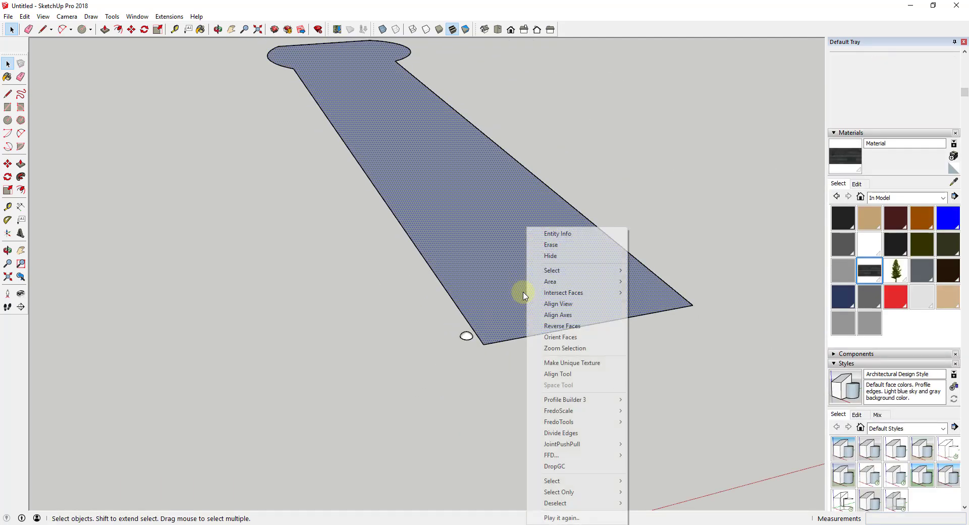
pyautogui.click(584, 330)
pyautogui.moveTo(508, 244); pyautogui.dragTo(496, 257, button='middle')
# Offset the slab outline inward and erase the inner loop's bottom edge.
pyautogui.press('f')
pyautogui.click(432, 275)
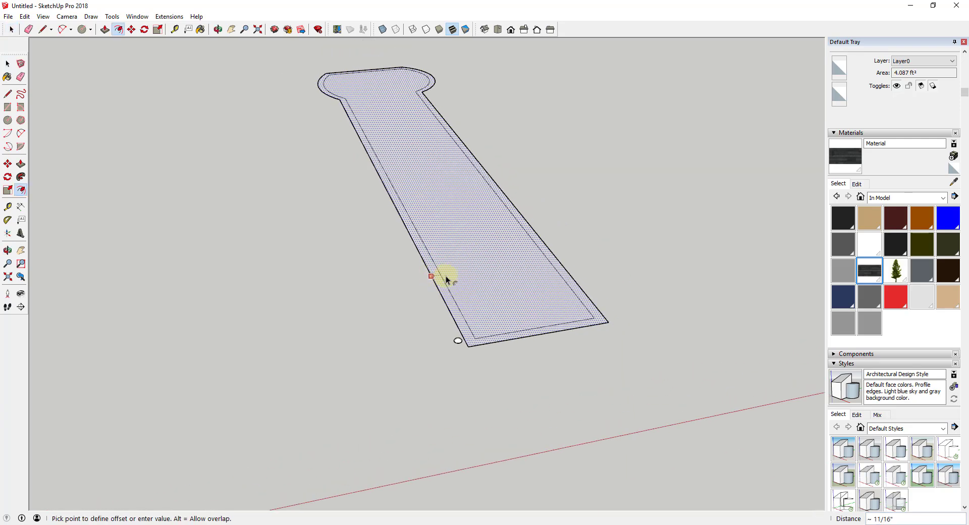
pyautogui.click(457, 278)
pyautogui.press('e')
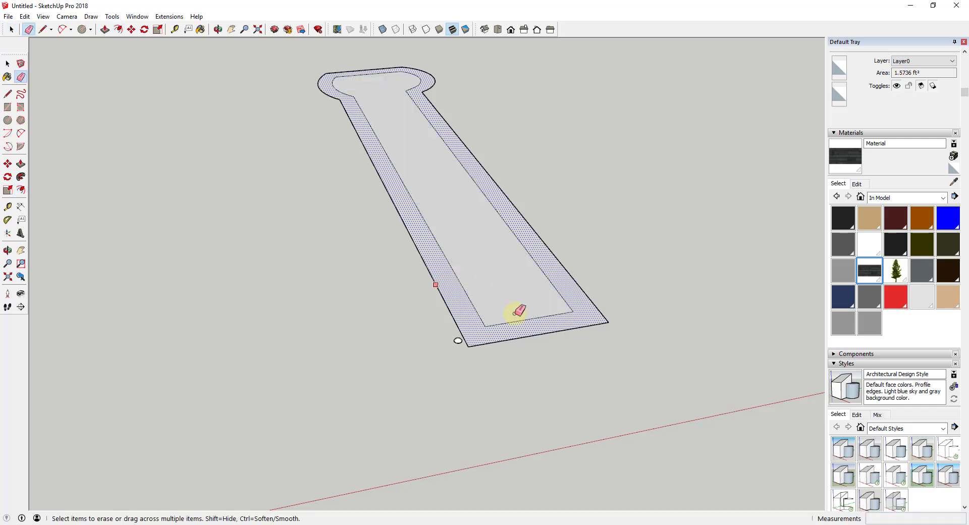
pyautogui.click(528, 319)
pyautogui.press('space')
# Orbit and zoom to inspect the open inner path on the slab.
pyautogui.moveTo(501, 306); pyautogui.dragTo(465, 318, button='middle')
pyautogui.scroll(3, 465, 318)
pyautogui.scroll(-4, 461, 329)
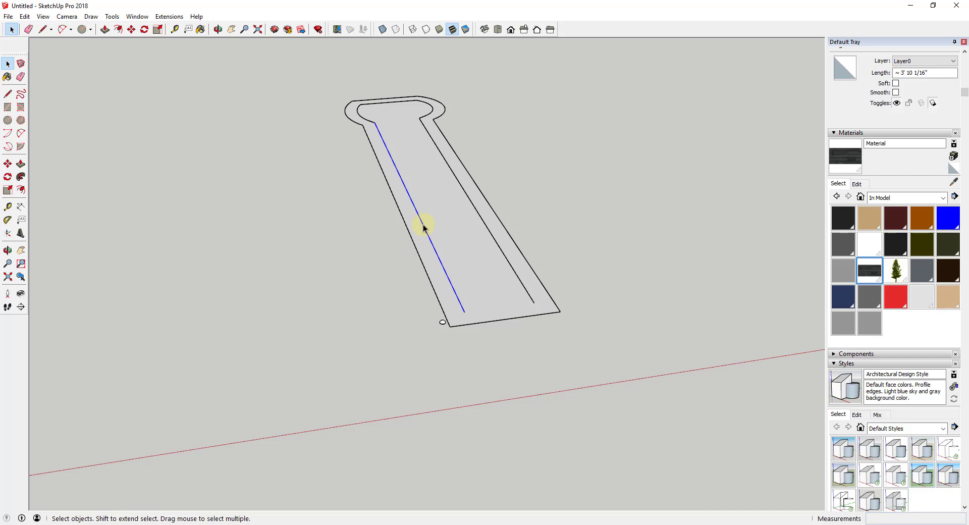
pyautogui.scroll(-2, 426, 218)
pyautogui.scroll(2, 465, 227)
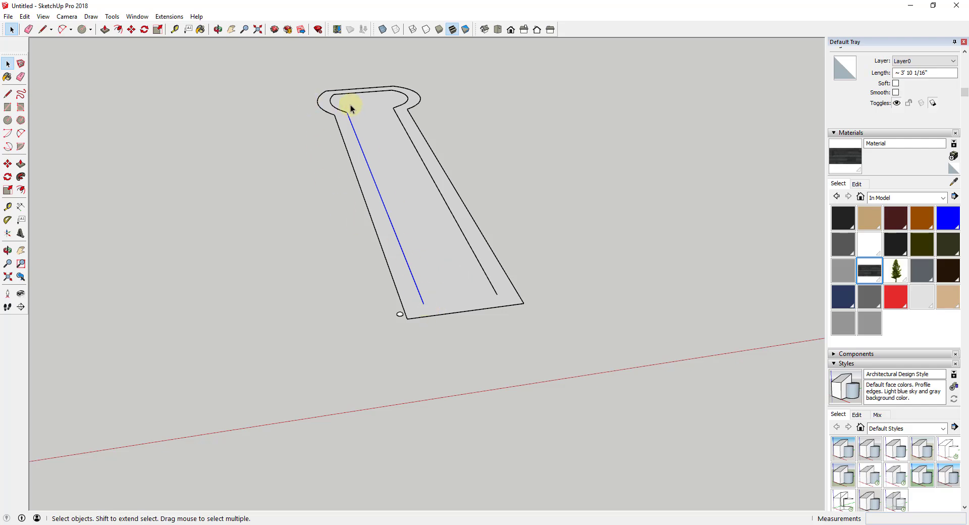
pyautogui.scroll(5, 443, 284)
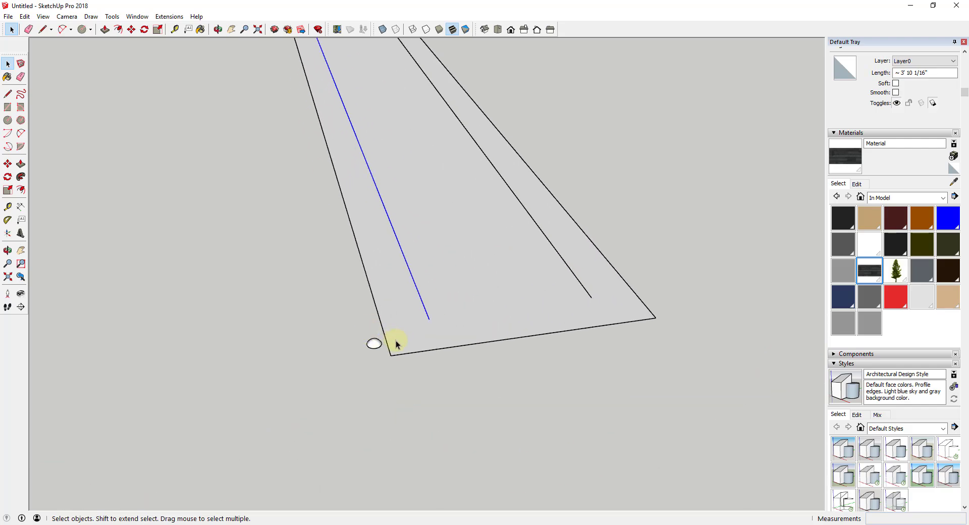
# Edit the dome component and turn on View > Hidden Geometry.
pyautogui.doubleClick(363, 344)
pyautogui.scroll(3, 356, 348)
pyautogui.moveTo(350, 352); pyautogui.dragTo(342, 281, button='middle')
pyautogui.scroll(2, 375, 316)
pyautogui.scroll(6, 374, 317)
pyautogui.click(43, 16)
pyautogui.click(76, 54)
# Select the whole dome, start a move from its apex, then cancel it.
pyautogui.scroll(3, 356, 285)
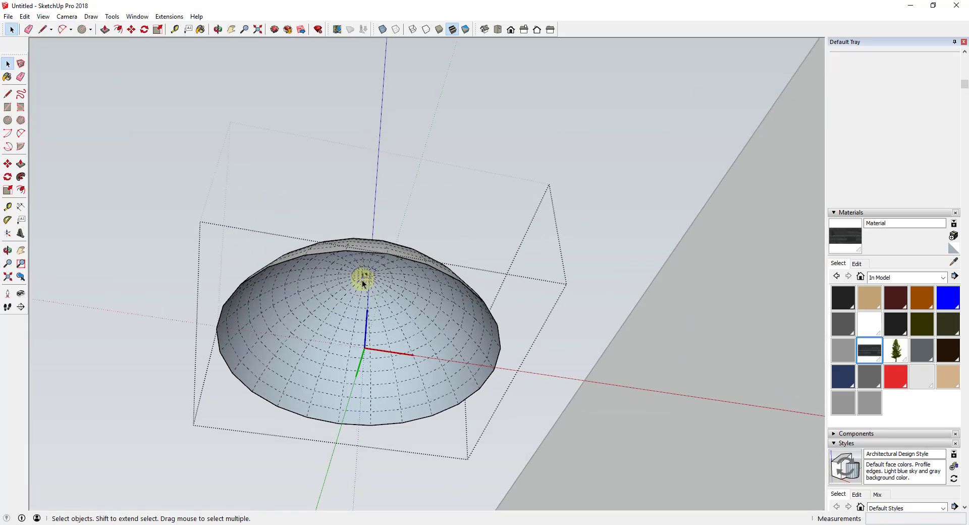
pyautogui.tripleClick(362, 280)
pyautogui.press('m')
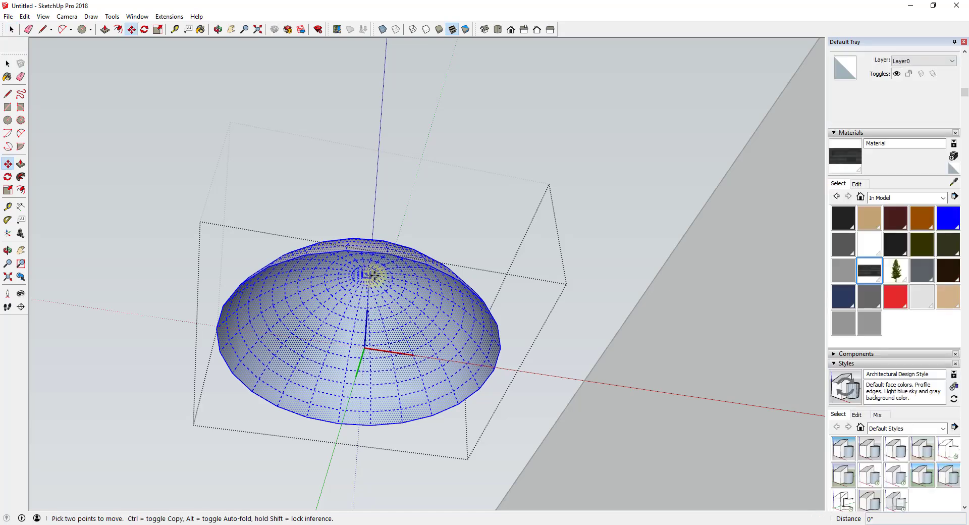
pyautogui.click(374, 276)
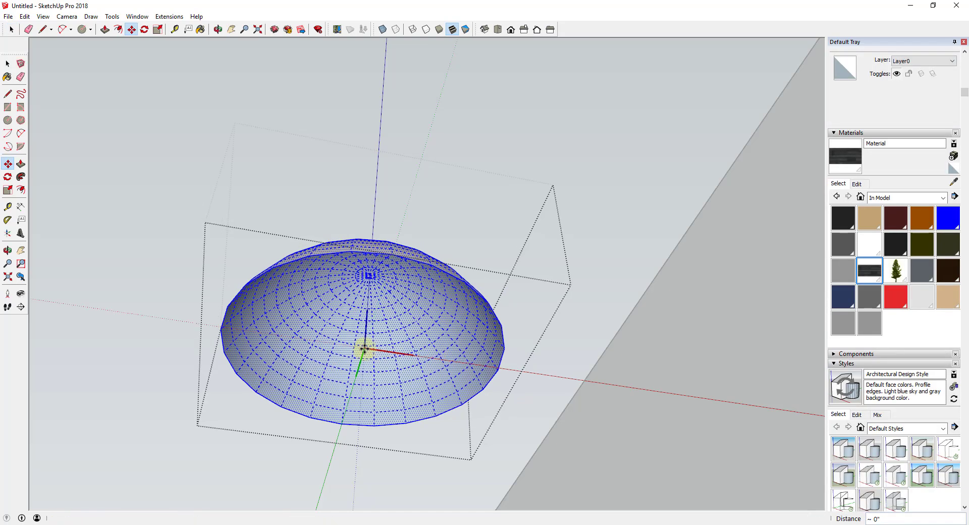
pyautogui.press('space')
pyautogui.click(475, 243)
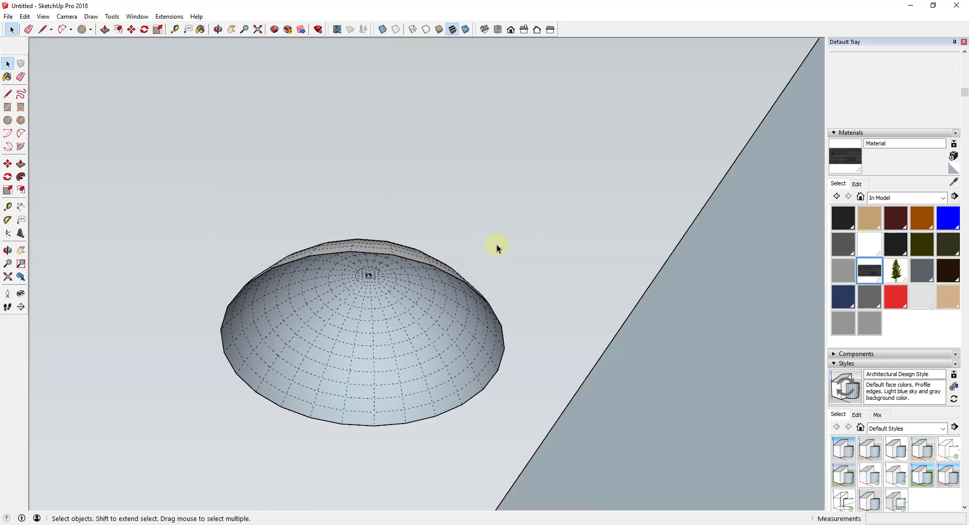
# Orbit down to a near-horizontal side view of the dome.
pyautogui.moveTo(497, 248); pyautogui.dragTo(379, 234, button='middle')
pyautogui.scroll(-5, 367, 256)
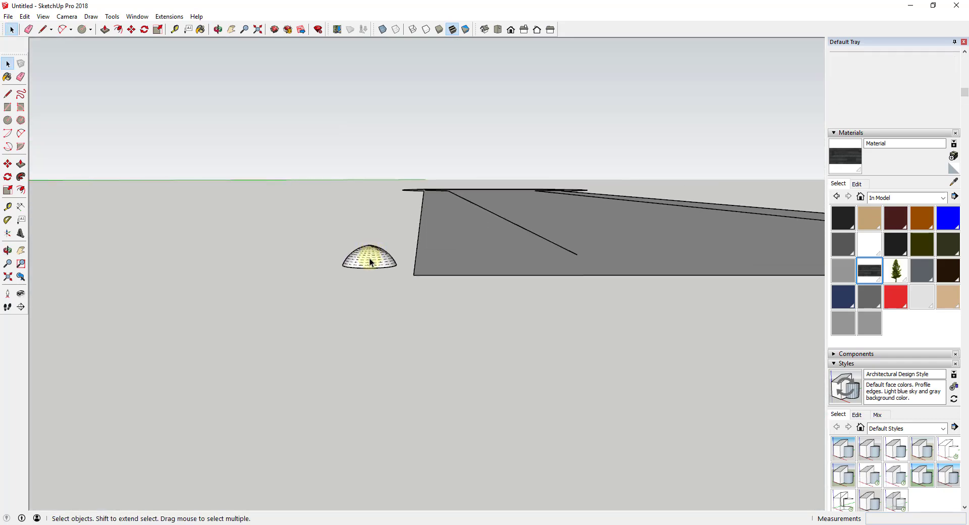
pyautogui.scroll(2, 368, 263)
pyautogui.moveTo(367, 255); pyautogui.dragTo(373, 167, button='middle')
# Enter the dome component for editing and place a first axes origin on it.
pyautogui.doubleClick(374, 268)
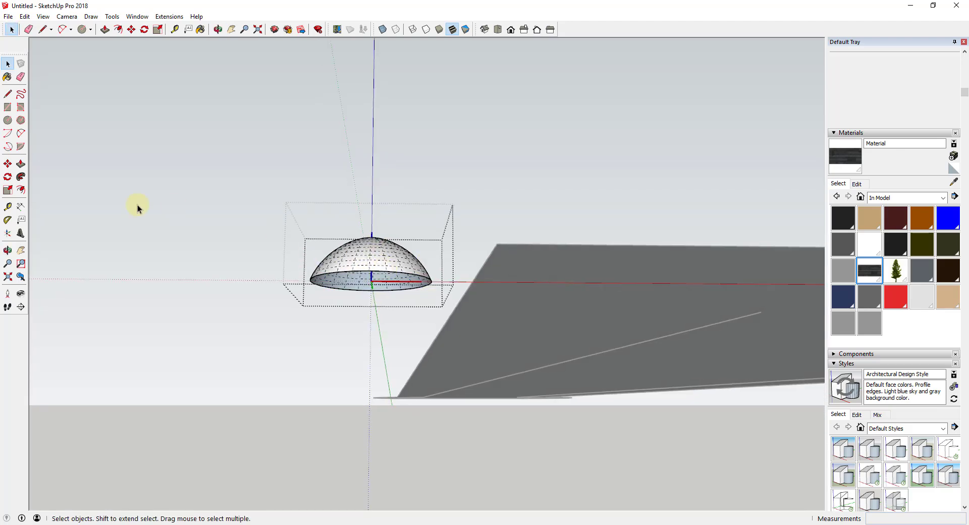
pyautogui.click(8, 233)
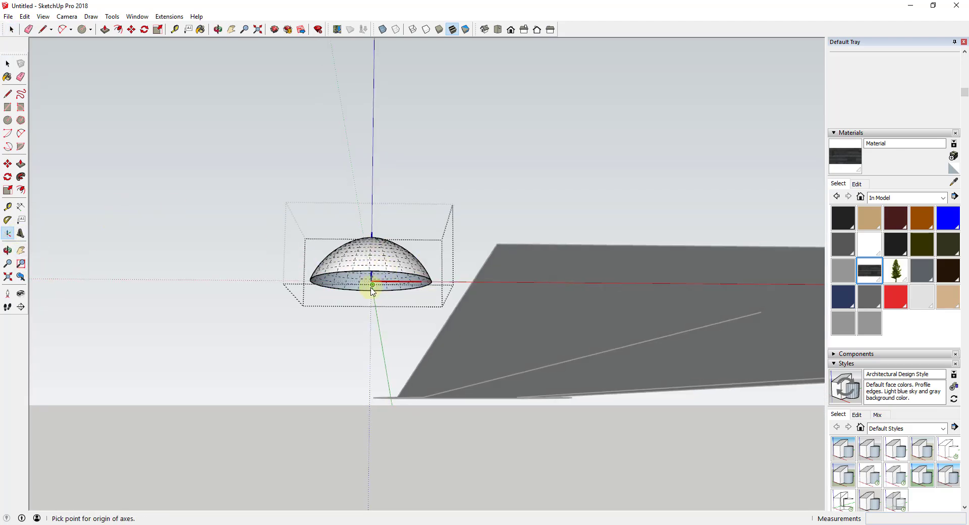
pyautogui.click(372, 286)
pyautogui.moveTo(372, 286); pyautogui.dragTo(372, 233, button='middle')
# Draw a temporary line across the dome base, then erase it.
pyautogui.press('l')
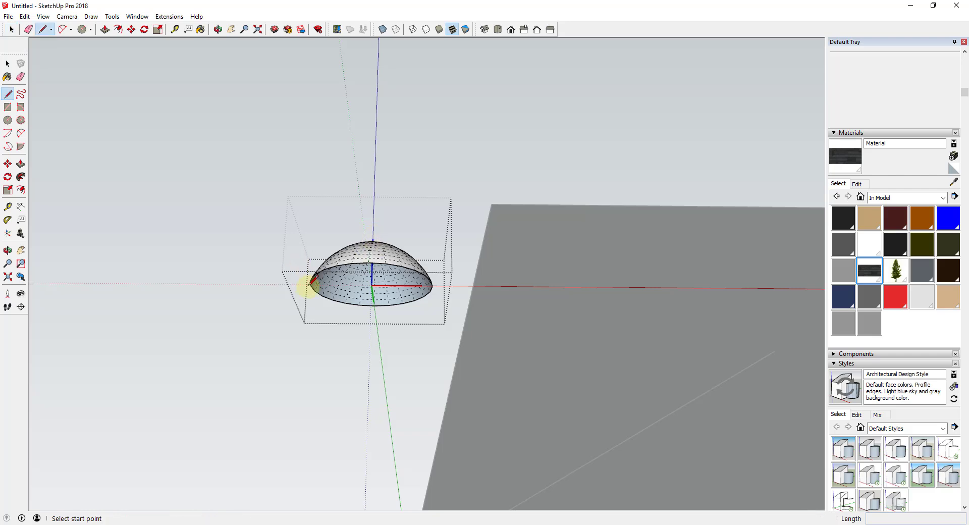
pyautogui.click(312, 278)
pyautogui.click(432, 281)
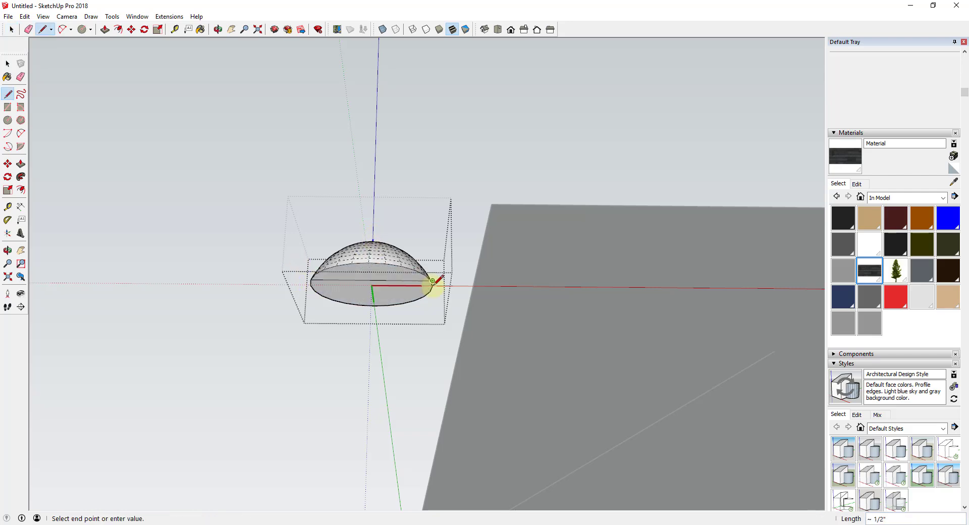
pyautogui.press('e')
pyautogui.click(393, 280)
pyautogui.press('space')
pyautogui.moveTo(374, 296); pyautogui.dragTo(316, 298, button='middle')
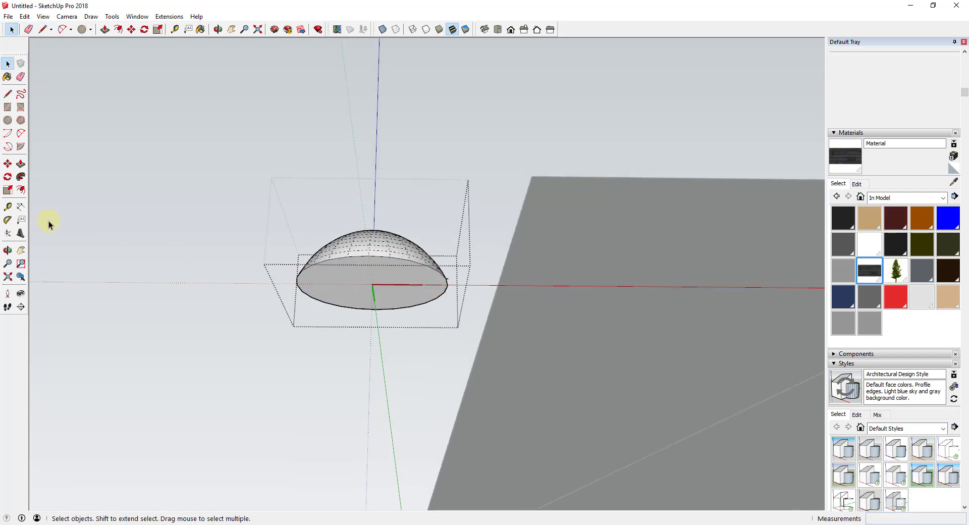
# Redefine the dome's axes with the origin at the base centre, setting red and green directions.
pyautogui.click(8, 233)
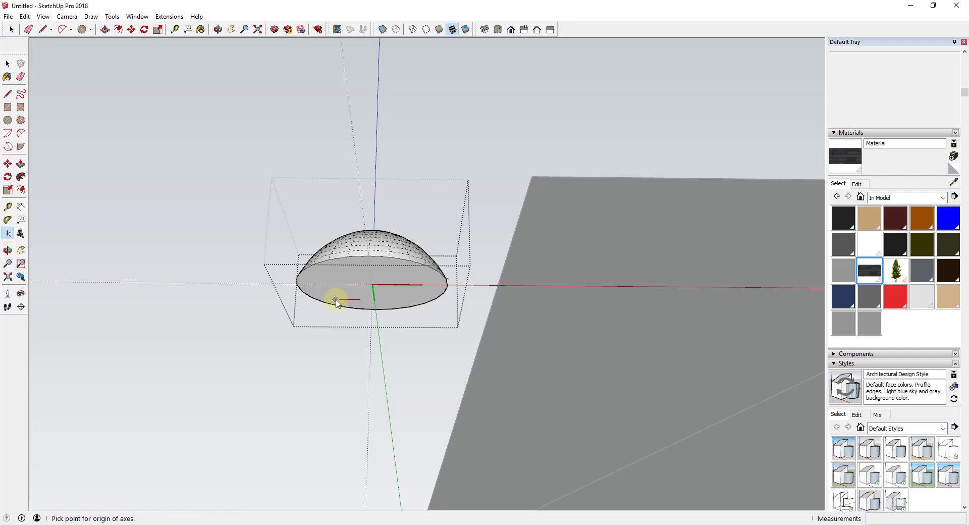
pyautogui.click(372, 284)
pyautogui.click(434, 286)
pyautogui.click(436, 286)
pyautogui.moveTo(443, 256); pyautogui.dragTo(495, 245, button='middle')
# Run PathCopy on the left inner line, picking the dome component and the line's top end.
pyautogui.click(513, 204)
pyautogui.scroll(-5, 495, 262)
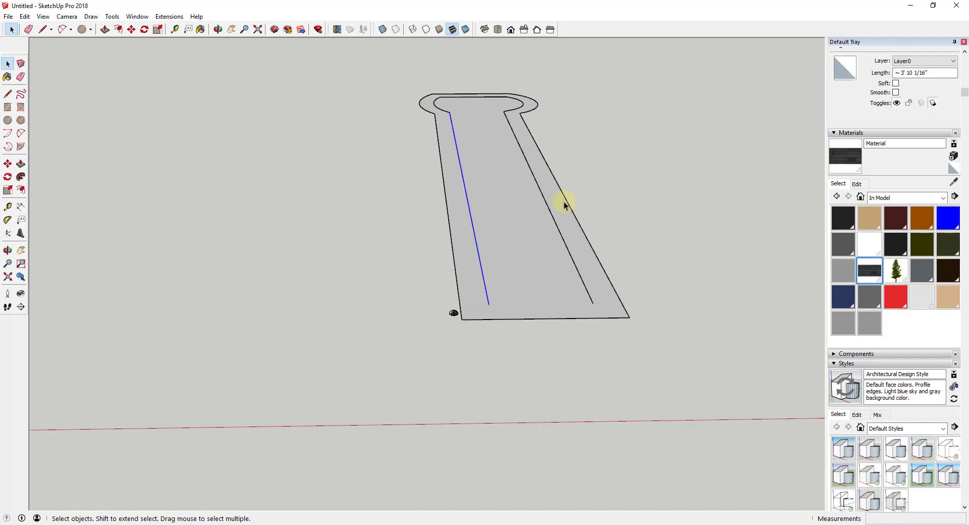
pyautogui.click(169, 16)
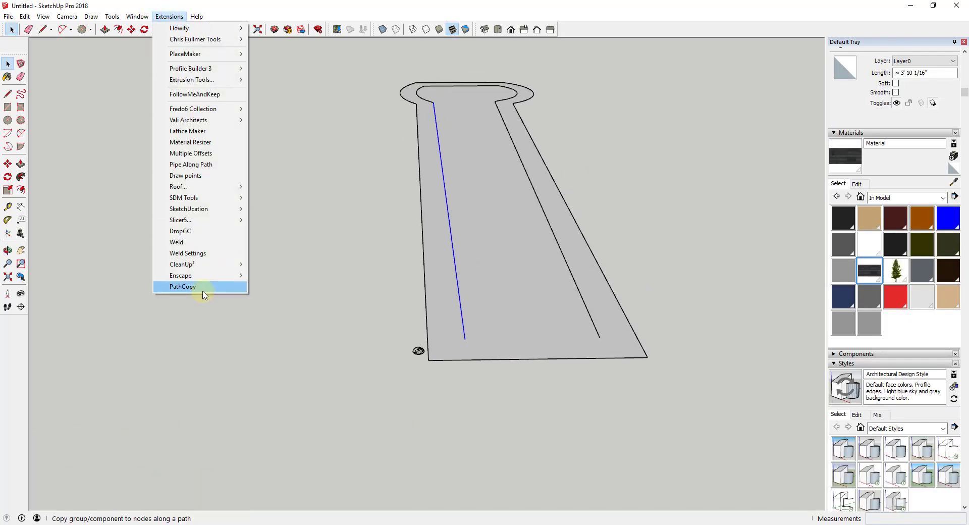
pyautogui.click(182, 285)
pyautogui.click(418, 350)
pyautogui.click(458, 313)
pyautogui.click(433, 101)
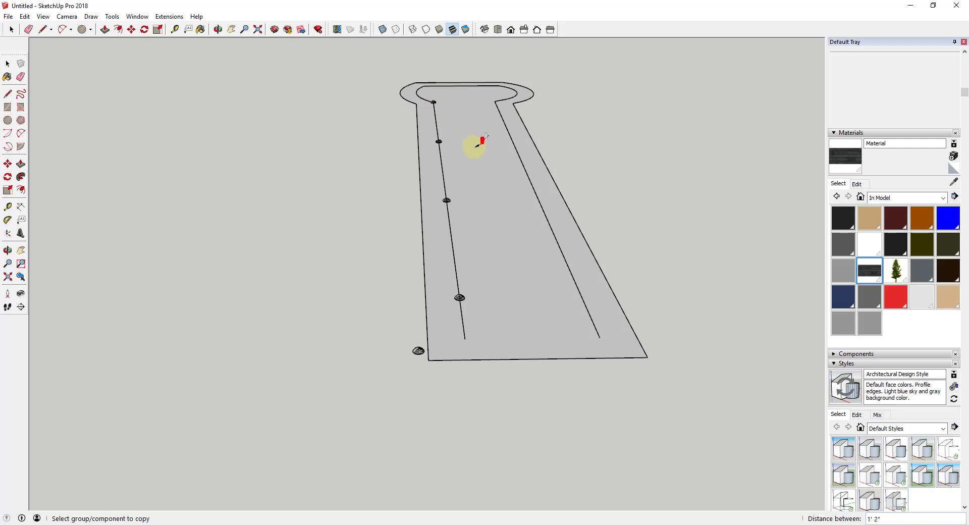
# Set the dome copy spacing to 2, after first trying 1.
pyautogui.write('1')
pyautogui.press('Return')
pyautogui.write('2')
pyautogui.press('Return')
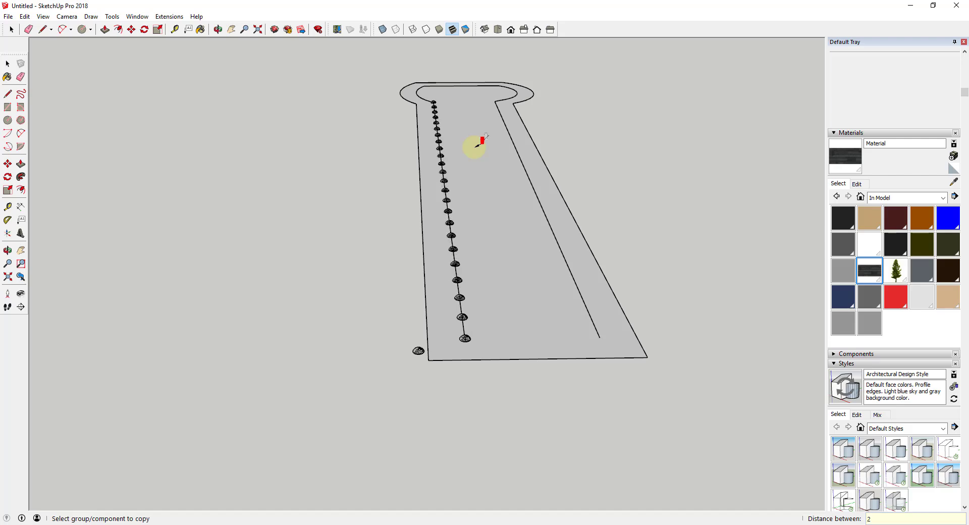
pyautogui.scroll(-2, 461, 195)
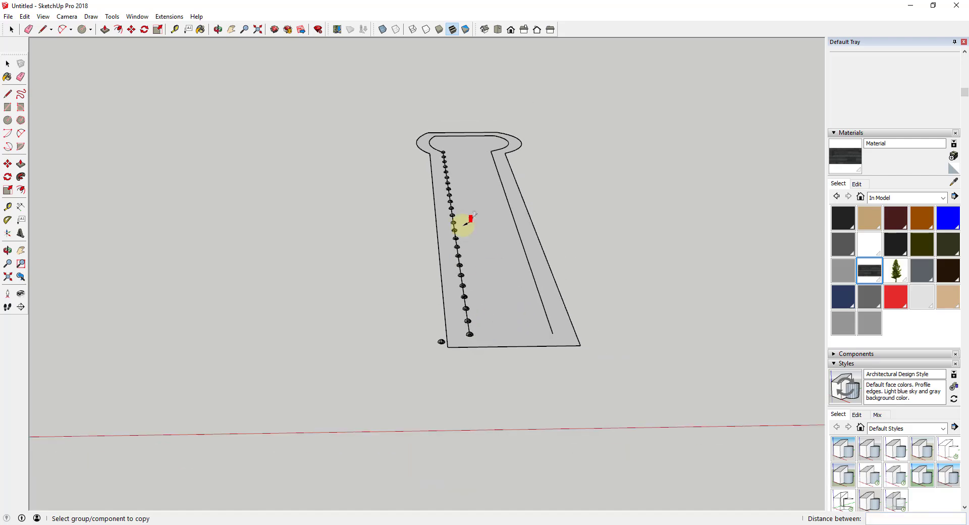
pyautogui.scroll(2, 522, 232)
pyautogui.scroll(-2, 500, 225)
# Copy the bottom-corner dome along the top arc of the inner path.
pyautogui.moveTo(499, 225); pyautogui.dragTo(498, 260, button='middle')
pyautogui.scroll(-2, 487, 237)
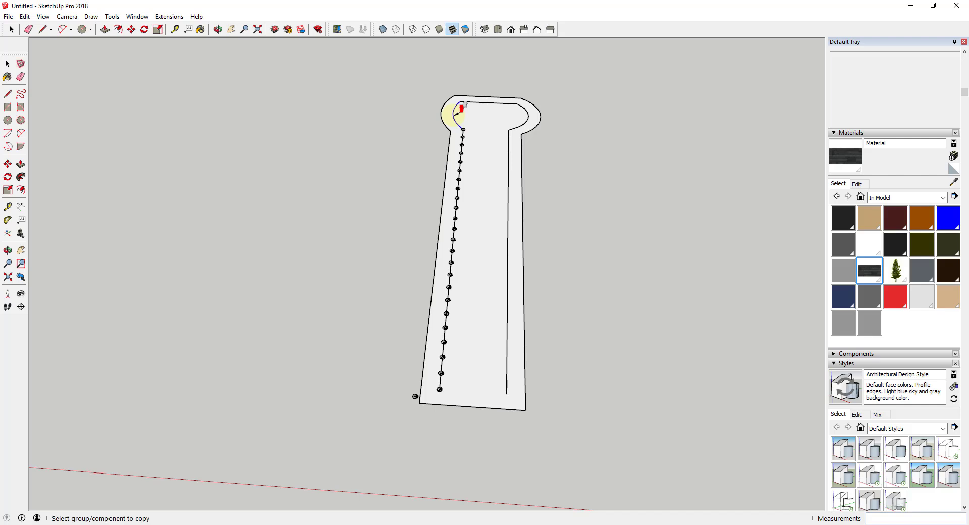
pyautogui.click(463, 106)
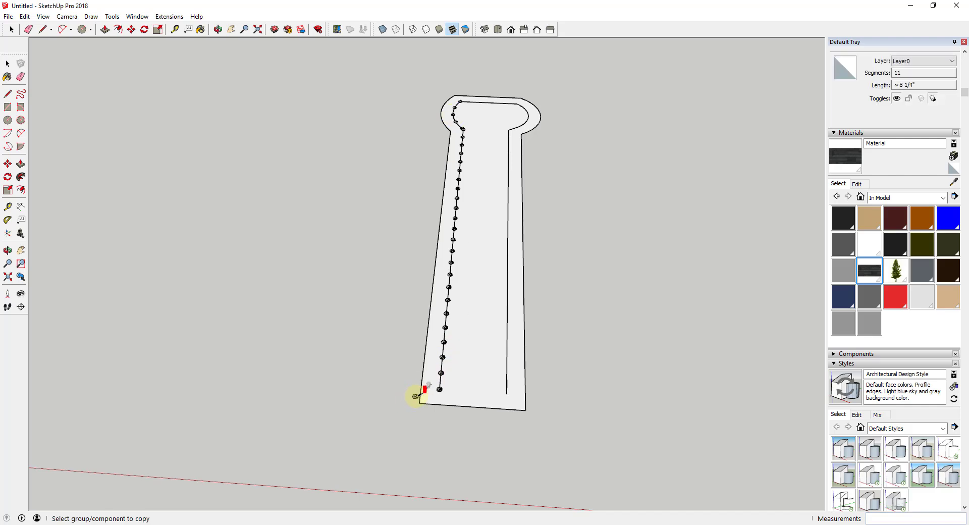
pyautogui.click(416, 395)
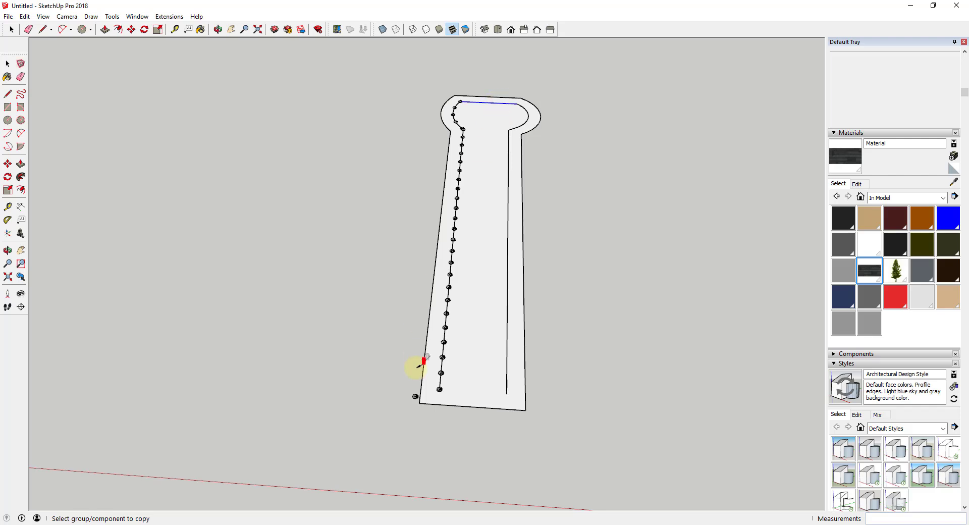
pyautogui.click(416, 395)
pyautogui.click(529, 120)
# Extend the dome copies over the arc's right part and down the right inner line.
pyautogui.click(416, 395)
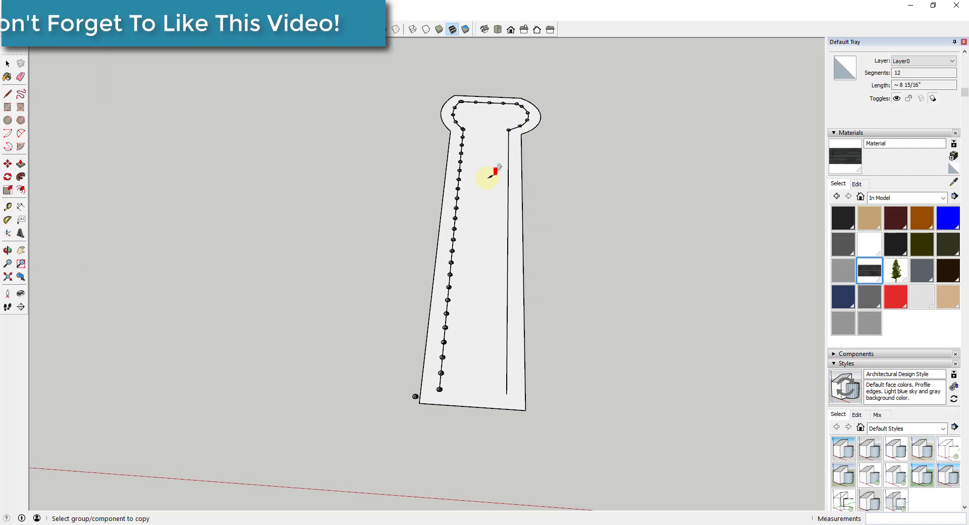
pyautogui.click(482, 181)
pyautogui.click(508, 179)
pyautogui.click(416, 396)
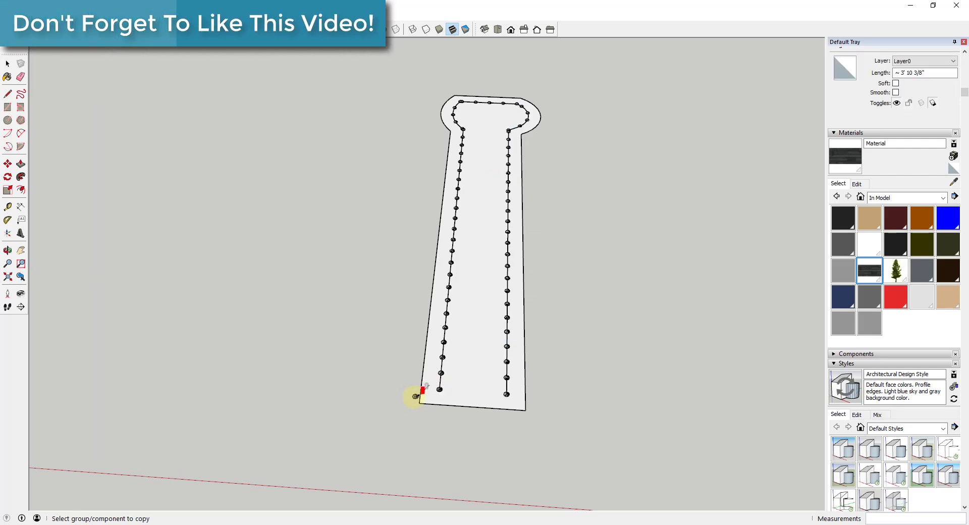
# Delete the duplicate dome at the top of the right-hand row.
pyautogui.scroll(5, 512, 134)
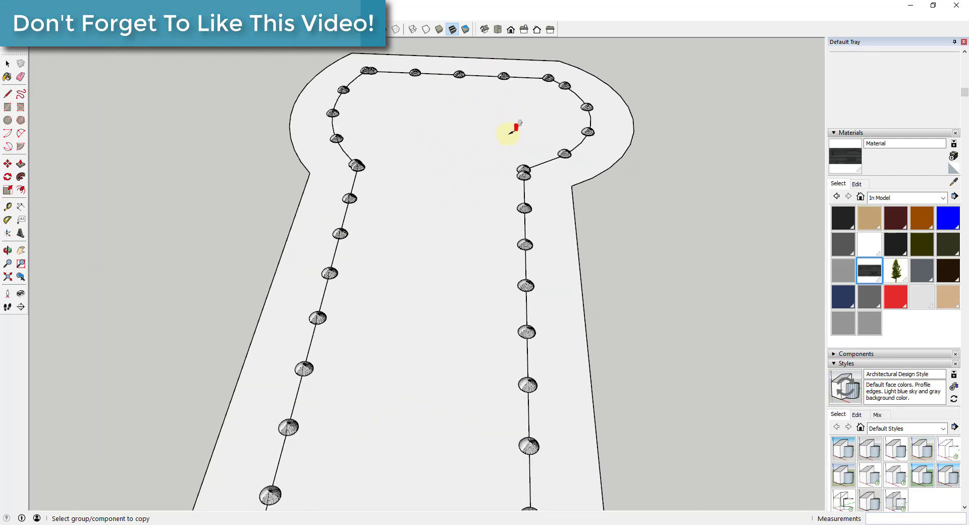
pyautogui.scroll(2, 516, 133)
pyautogui.moveTo(510, 190); pyautogui.dragTo(416, 191, button='middle')
pyautogui.press('space')
pyautogui.click(548, 286)
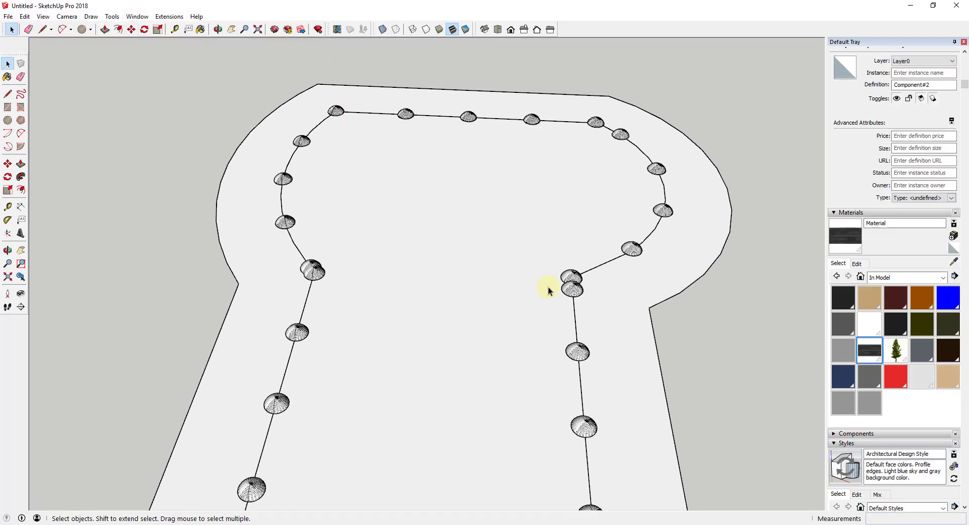
pyautogui.click(583, 297)
pyautogui.press('Delete')
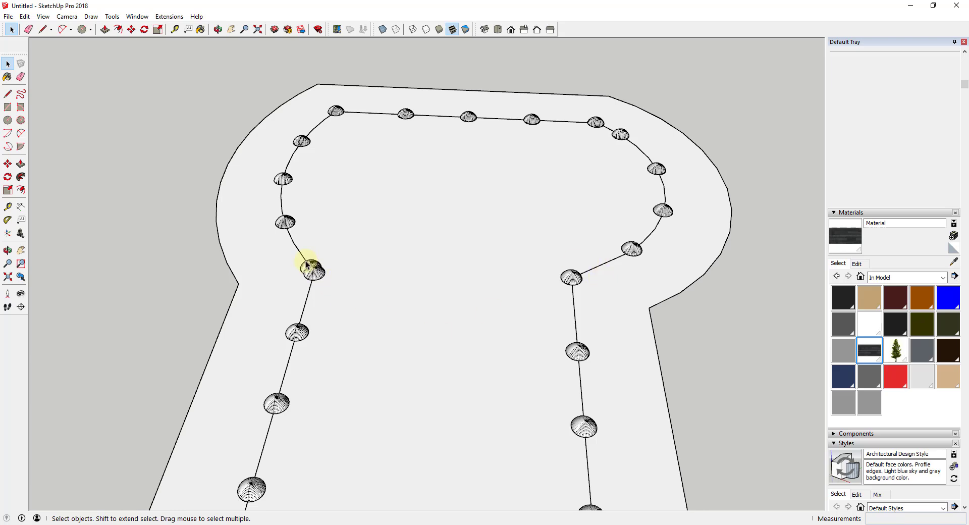
pyautogui.click(328, 255)
# Zoom out and orbit to bring the winding road into view.
pyautogui.scroll(-4, 486, 190)
pyautogui.scroll(-5, 493, 385)
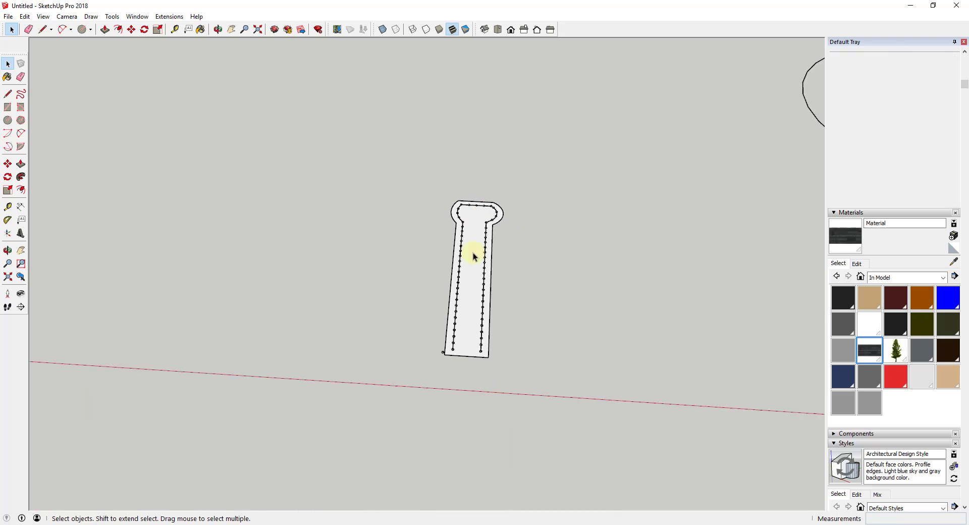
pyautogui.scroll(5, 482, 268)
pyautogui.moveTo(473, 242); pyautogui.dragTo(522, 400, button='middle')
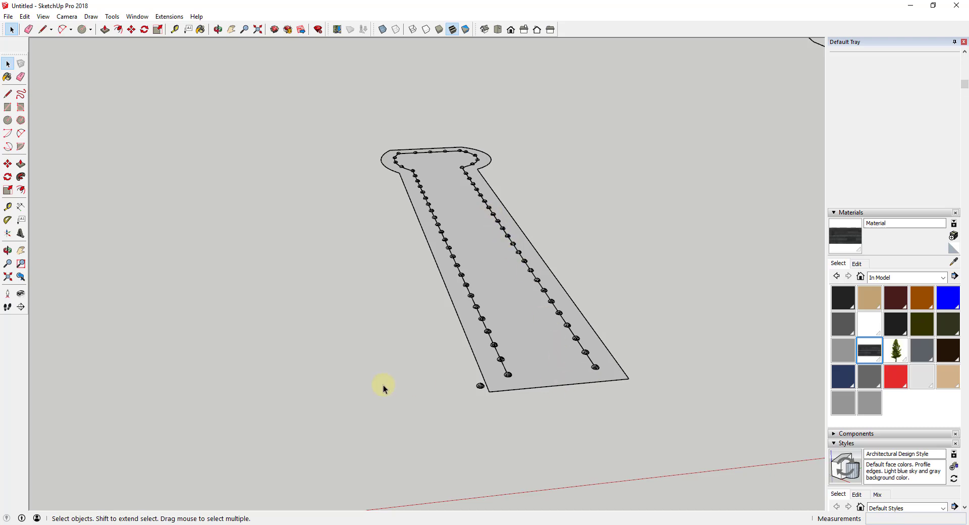
pyautogui.scroll(-5, 383, 385)
pyautogui.scroll(-3, 315, 342)
# Turn off Hidden Geometry so the road's dashed edges disappear.
pyautogui.scroll(8, 631, 318)
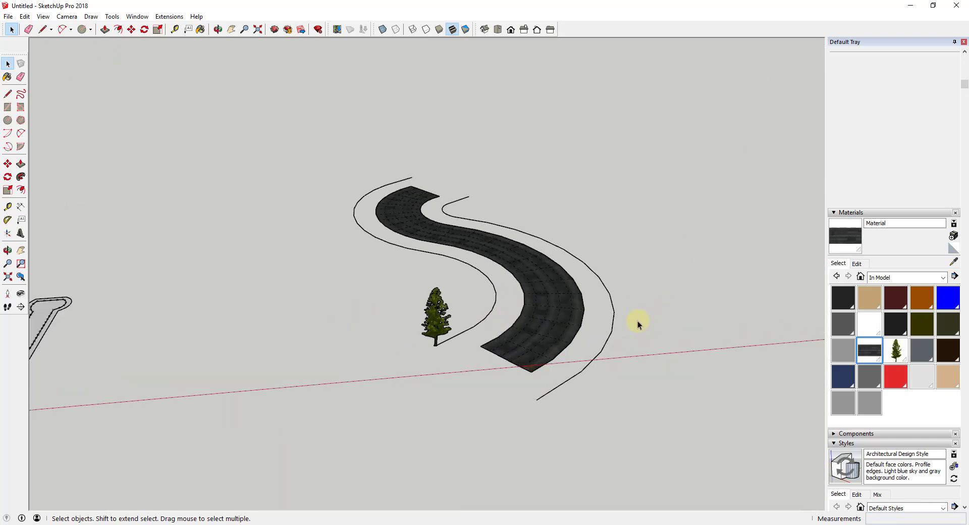
pyautogui.click(43, 16)
pyautogui.click(60, 53)
pyautogui.scroll(3, 555, 337)
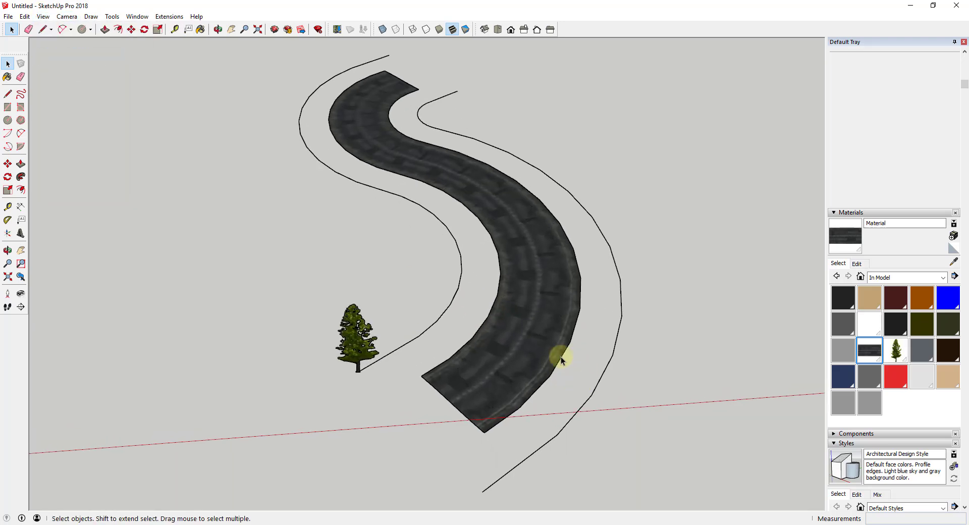
# Inside the road group, select the lower and upper parts of the left curve.
pyautogui.click(463, 250)
pyautogui.moveTo(462, 250); pyautogui.dragTo(502, 247, button='middle')
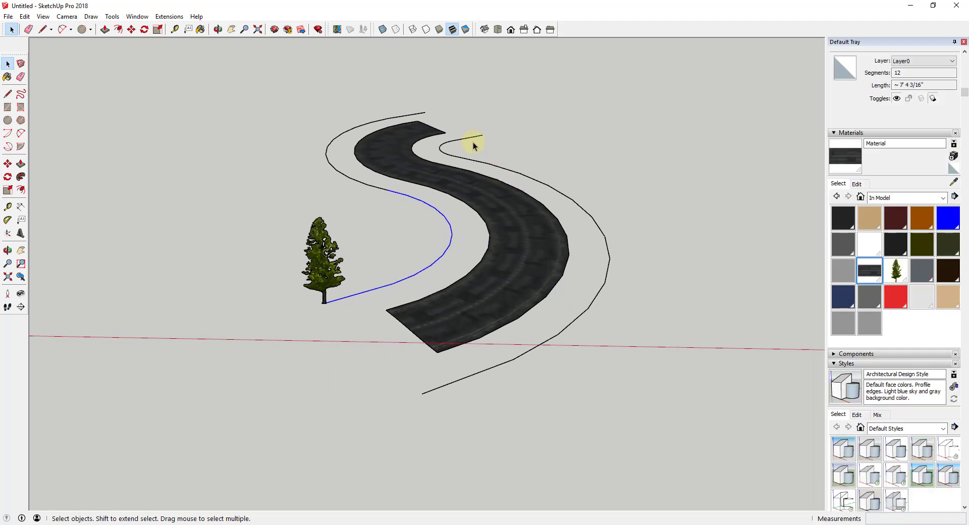
pyautogui.click(482, 200)
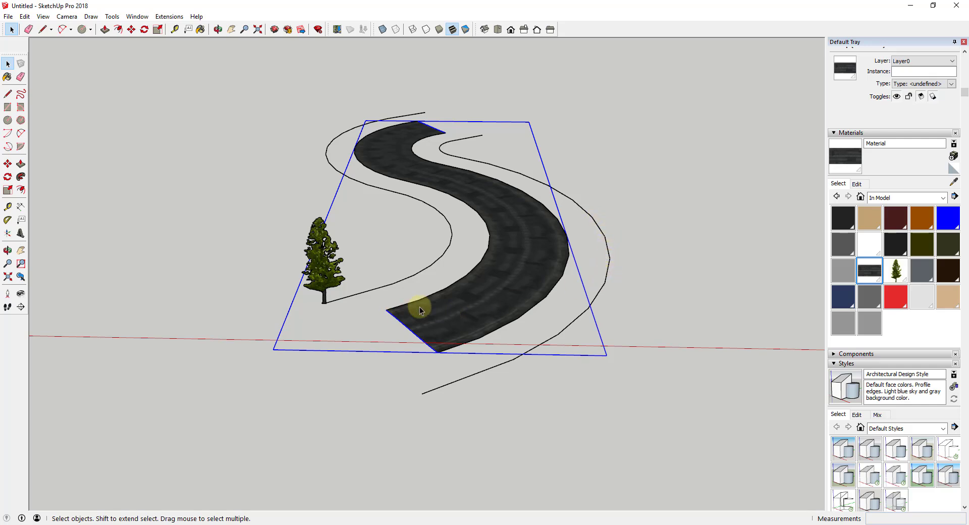
pyautogui.doubleClick(412, 301)
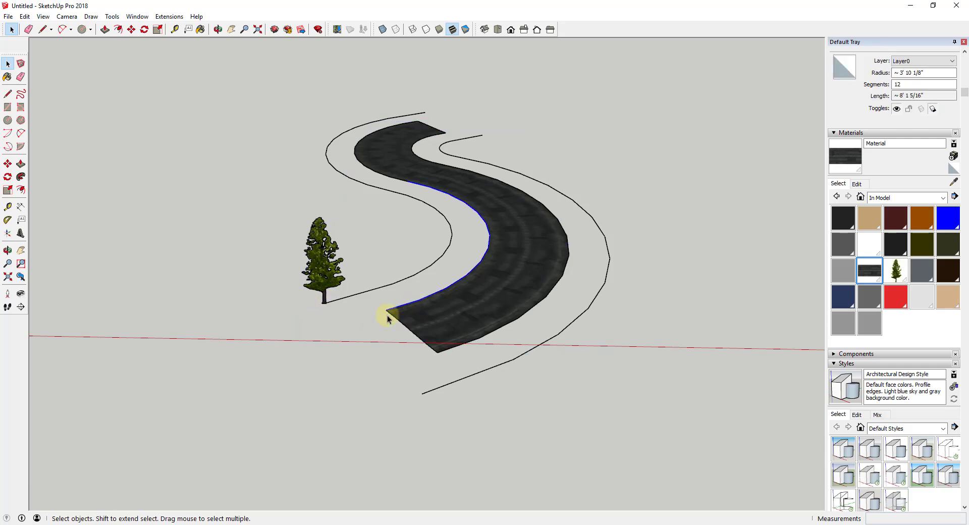
pyautogui.click(387, 289)
pyautogui.click(408, 283)
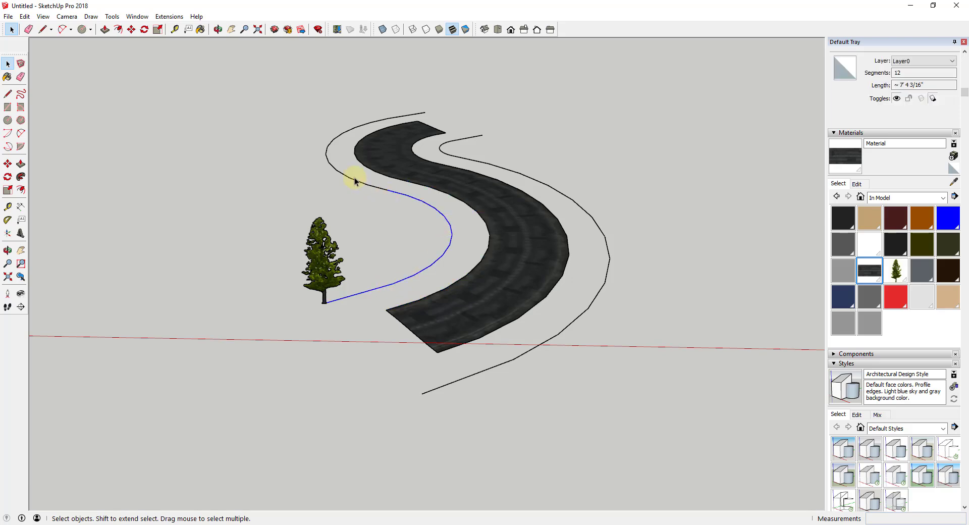
pyautogui.click(361, 194)
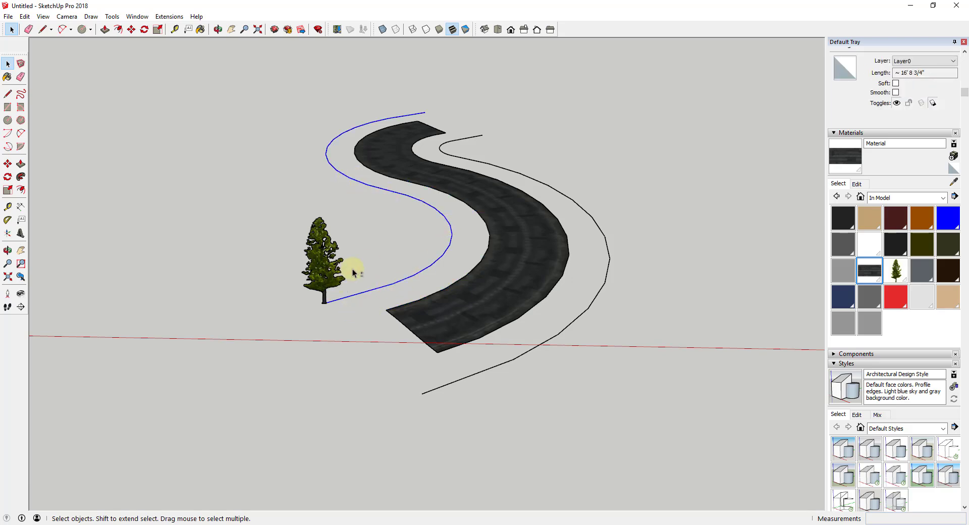
pyautogui.click(164, 17)
pyautogui.click(226, 286)
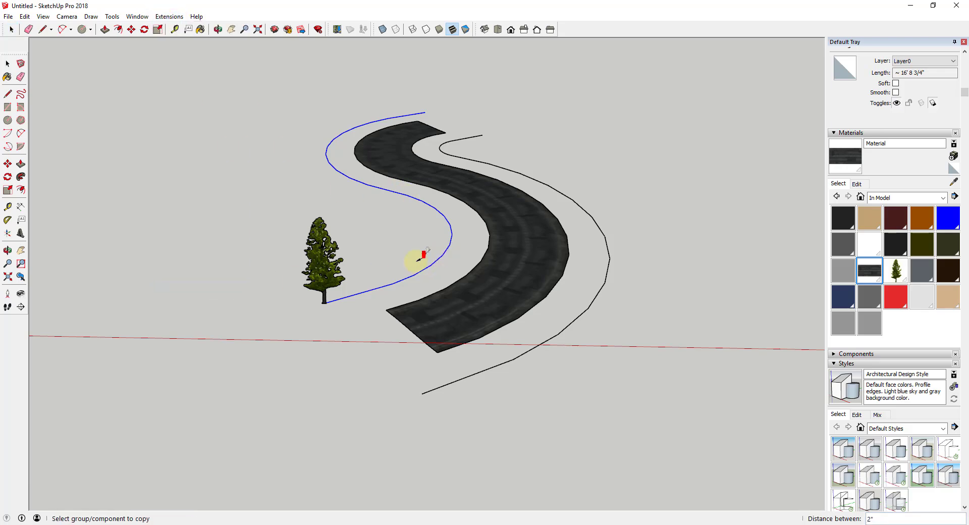
pyautogui.click(333, 259)
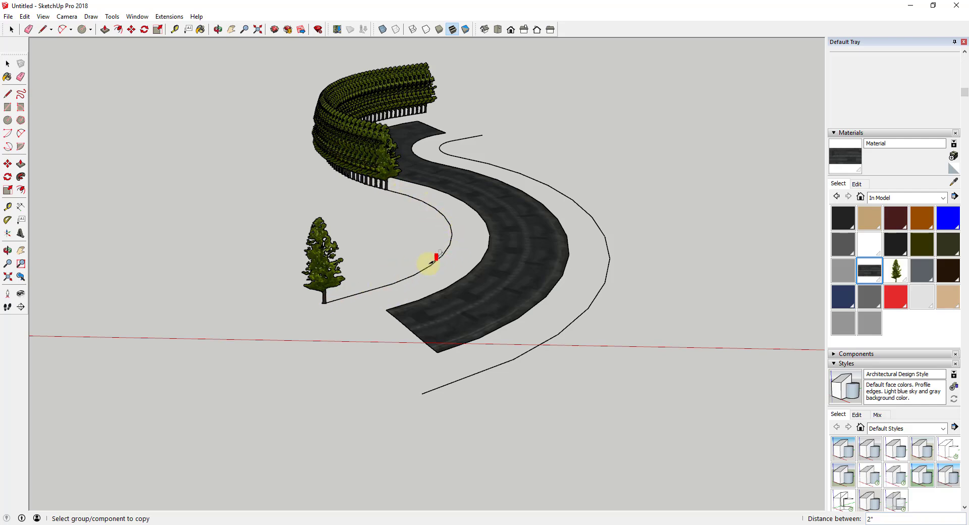
pyautogui.hotkey('ctrl', 'z')
pyautogui.press('space')
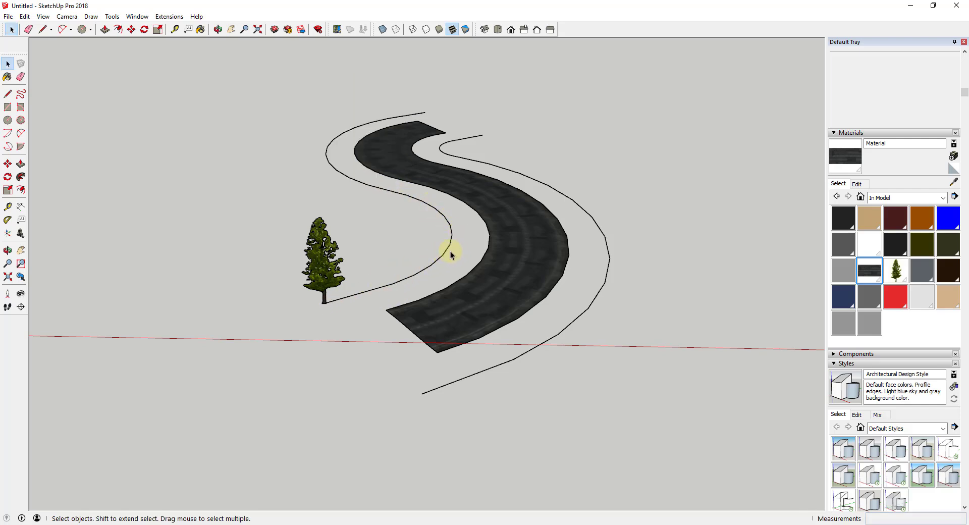
pyautogui.click(180, 18)
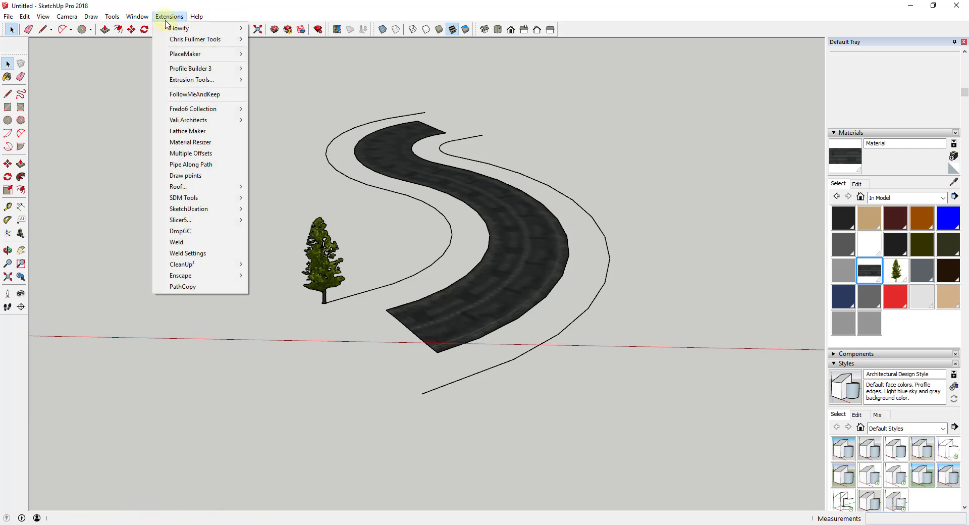
pyautogui.click(201, 286)
pyautogui.click(426, 266)
pyautogui.click(323, 247)
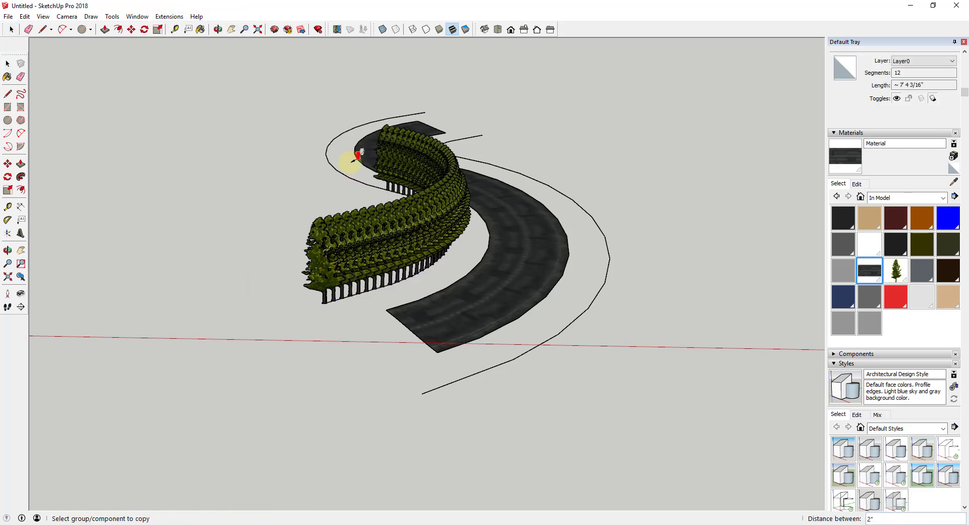
pyautogui.click(344, 203)
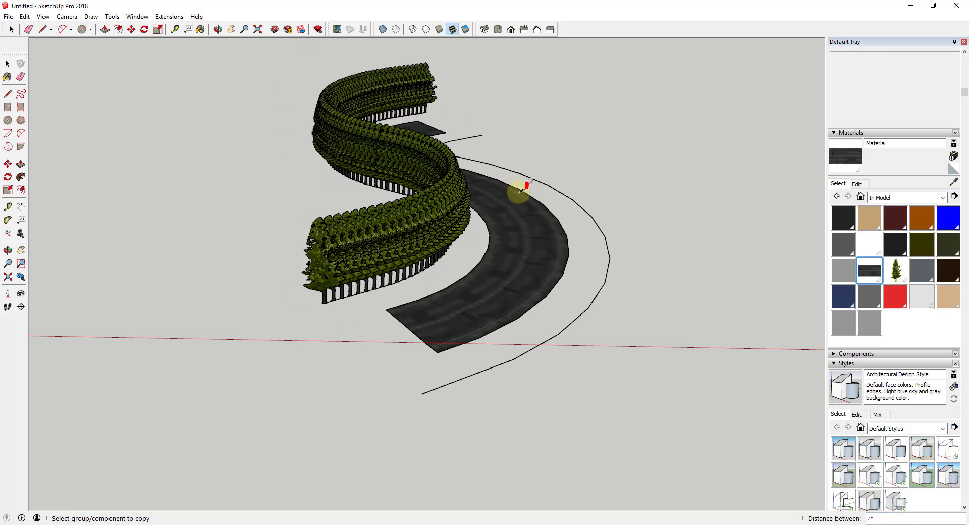
pyautogui.hotkey('ctrl', 'z')
pyautogui.hotkey('ctrl', 'z')
pyautogui.press('space')
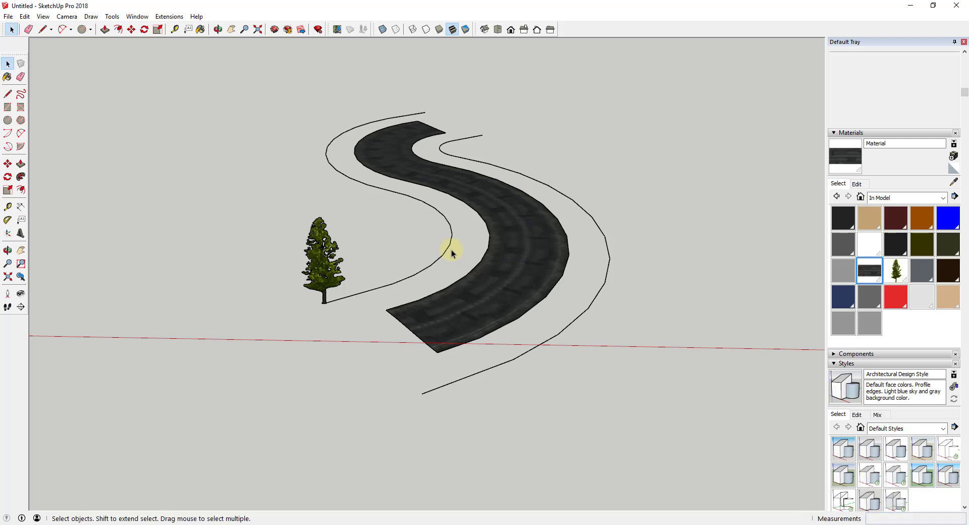
# Weld the left curve into one continuous path.
pyautogui.click(169, 16)
pyautogui.click(185, 242)
pyautogui.click(393, 292)
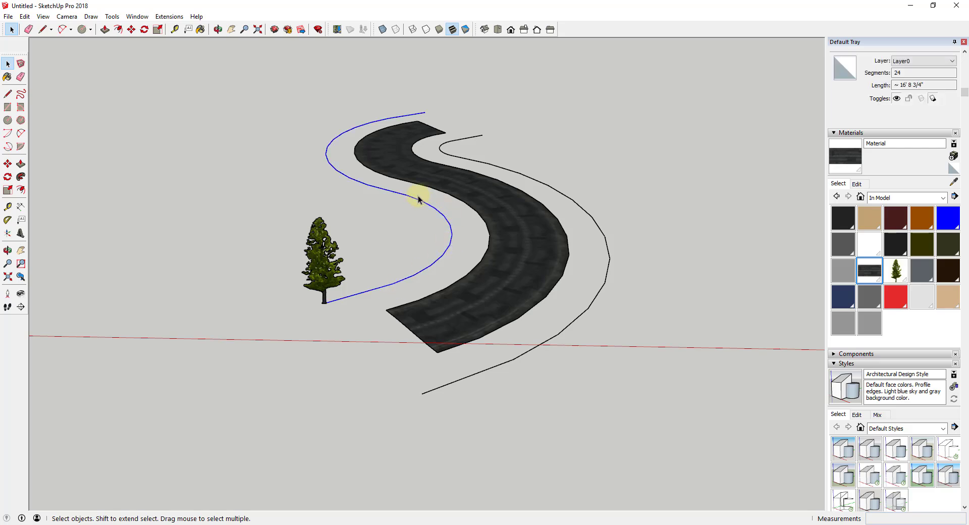
# PathCopy the tree along the left curve with 3' spacing.
pyautogui.click(175, 16)
pyautogui.click(185, 288)
pyautogui.click(342, 260)
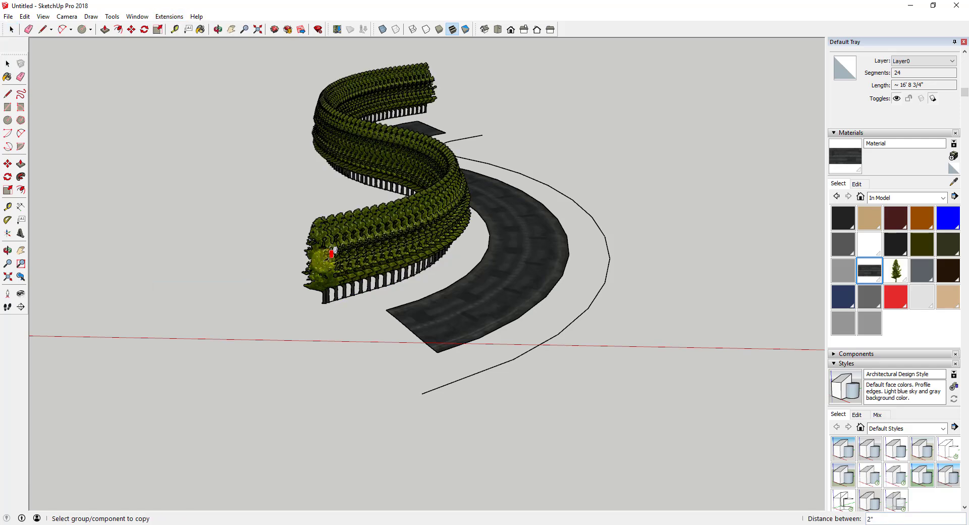
pyautogui.click(408, 312)
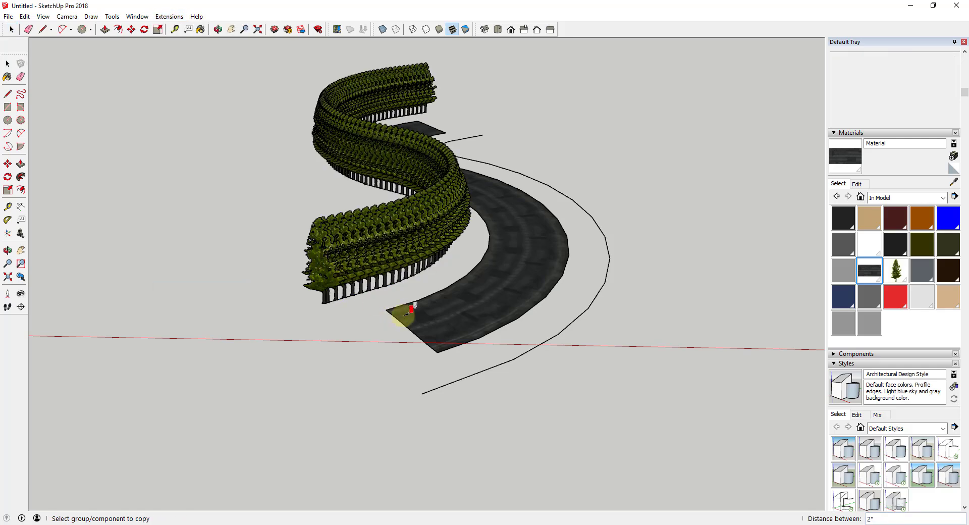
pyautogui.write("'")
pyautogui.press('Return')
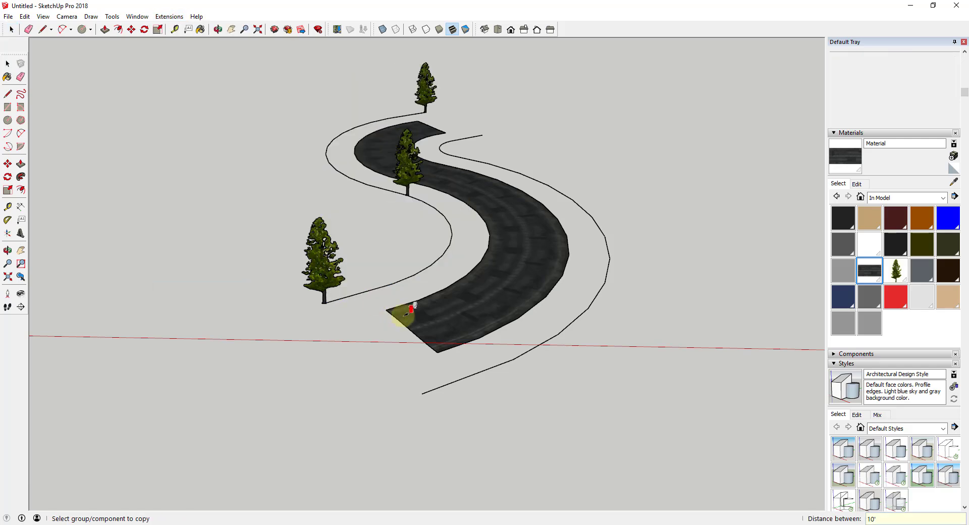
pyautogui.write("3'")
pyautogui.press('Return')
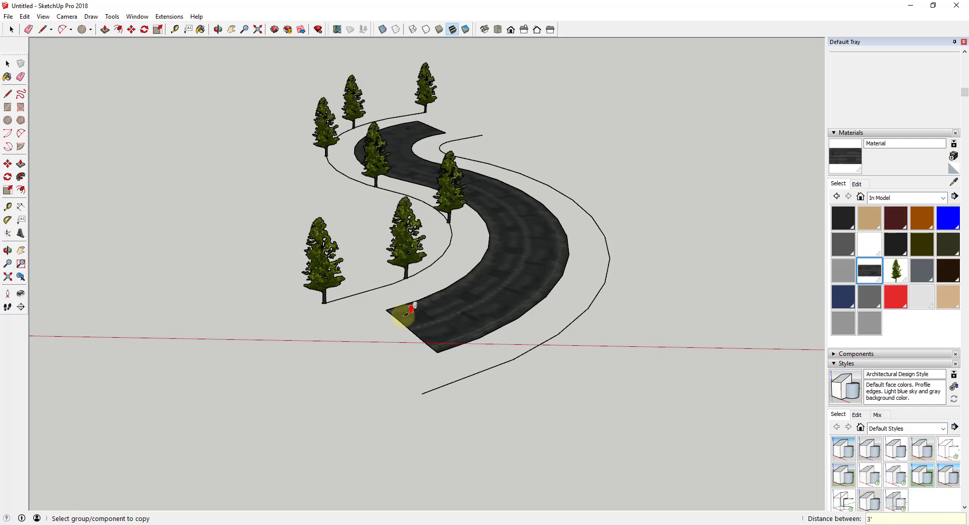
pyautogui.press('space')
# Weld the right-hand curve and PathCopy the tree along it.
pyautogui.moveTo(482, 194); pyautogui.dragTo(488, 192, button='middle')
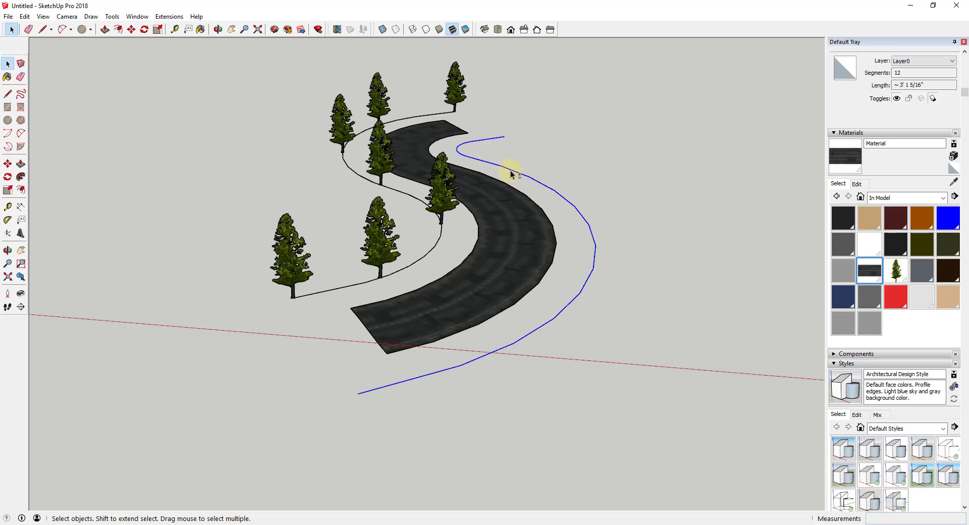
pyautogui.click(169, 16)
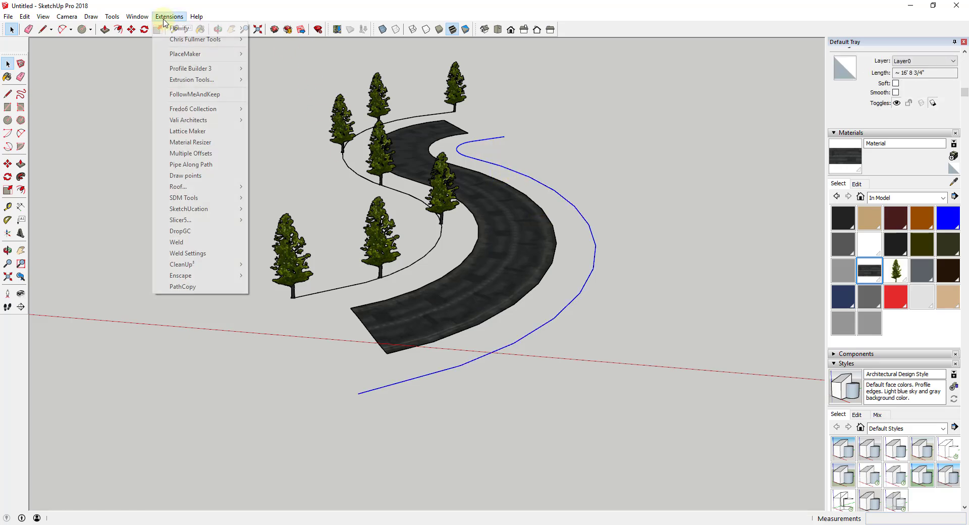
pyautogui.click(222, 243)
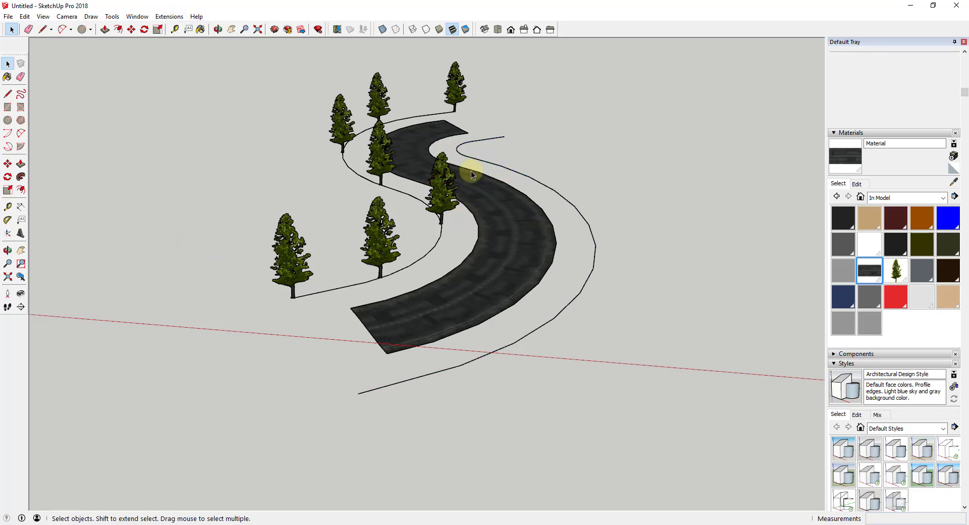
pyautogui.click(169, 17)
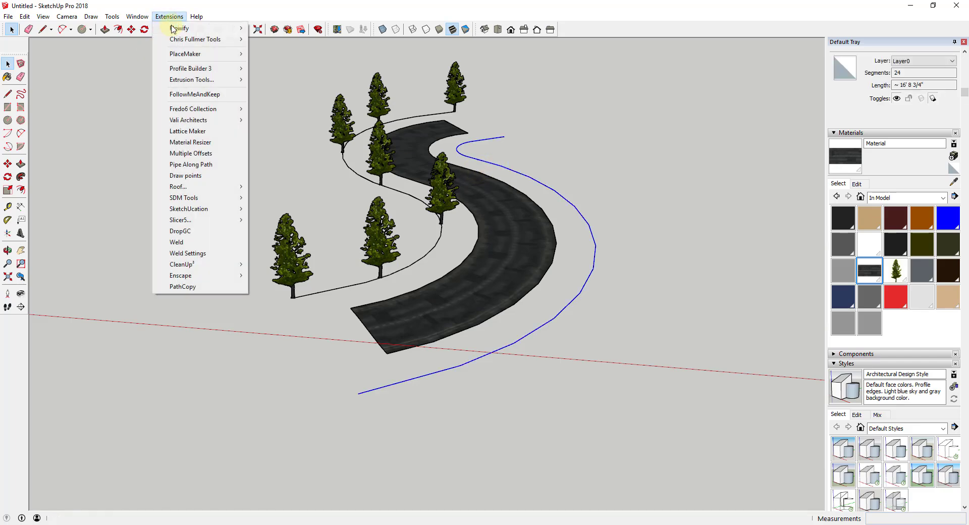
pyautogui.click(184, 284)
pyautogui.click(291, 249)
pyautogui.moveTo(504, 318); pyautogui.dragTo(623, 251, button='middle')
pyautogui.scroll(2, 489, 321)
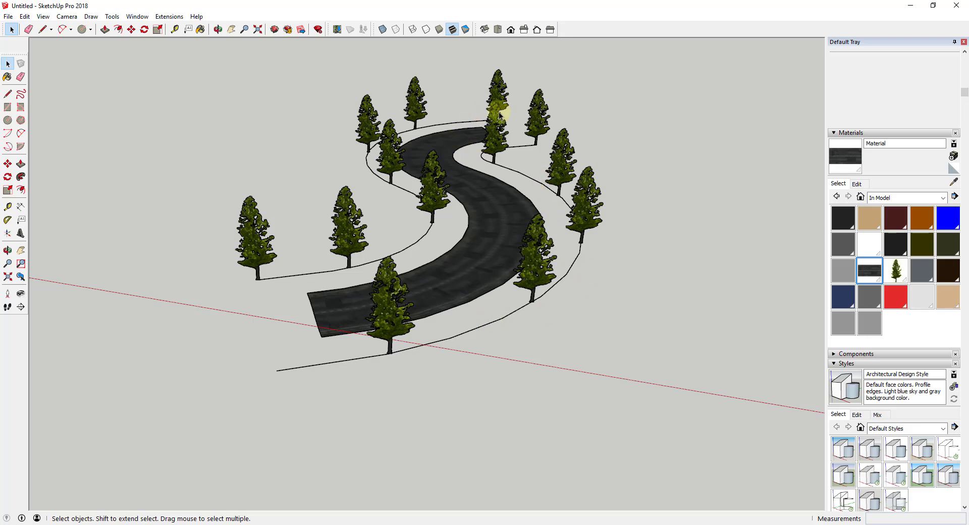